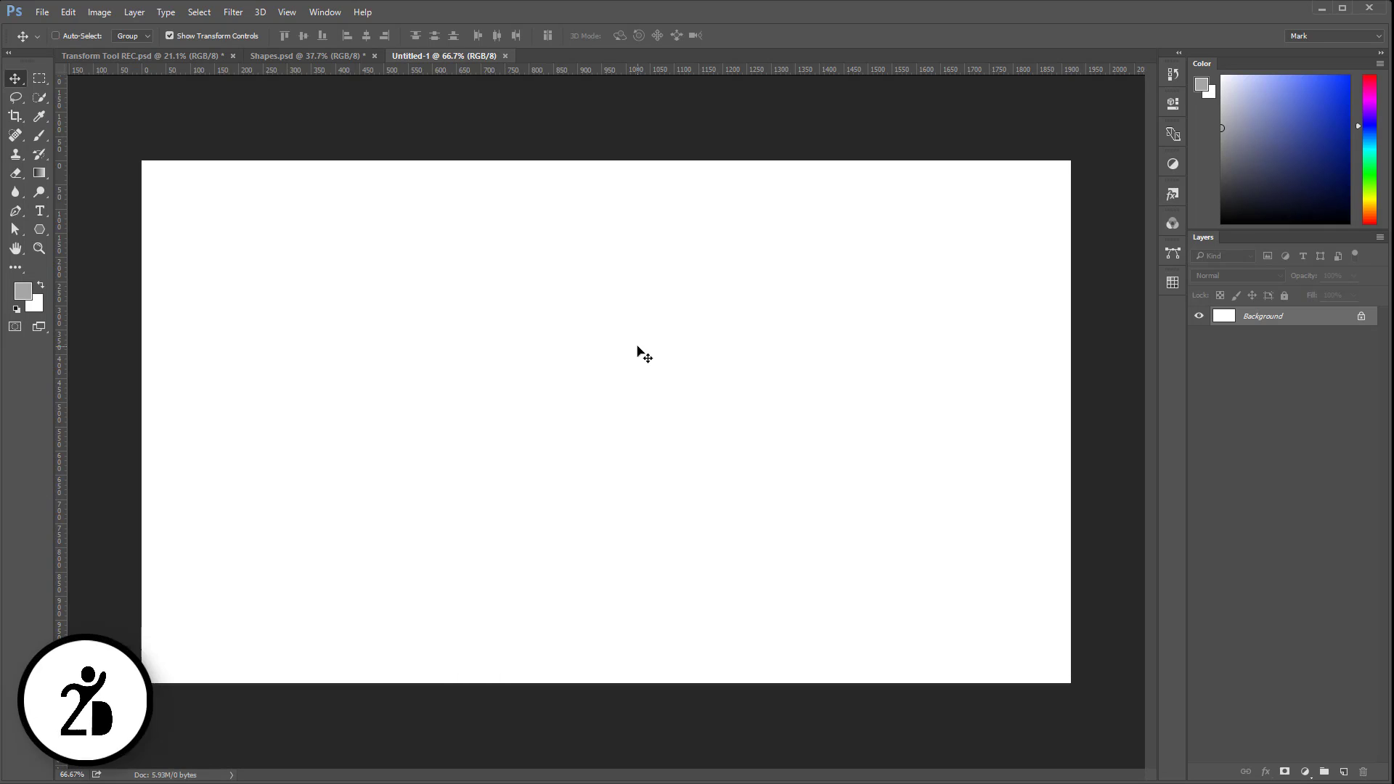
# Choose the Rectangle Tool from the shape tool flyout, in Shape mode with a 3 pt stroke
pyautogui.press('ctrl')
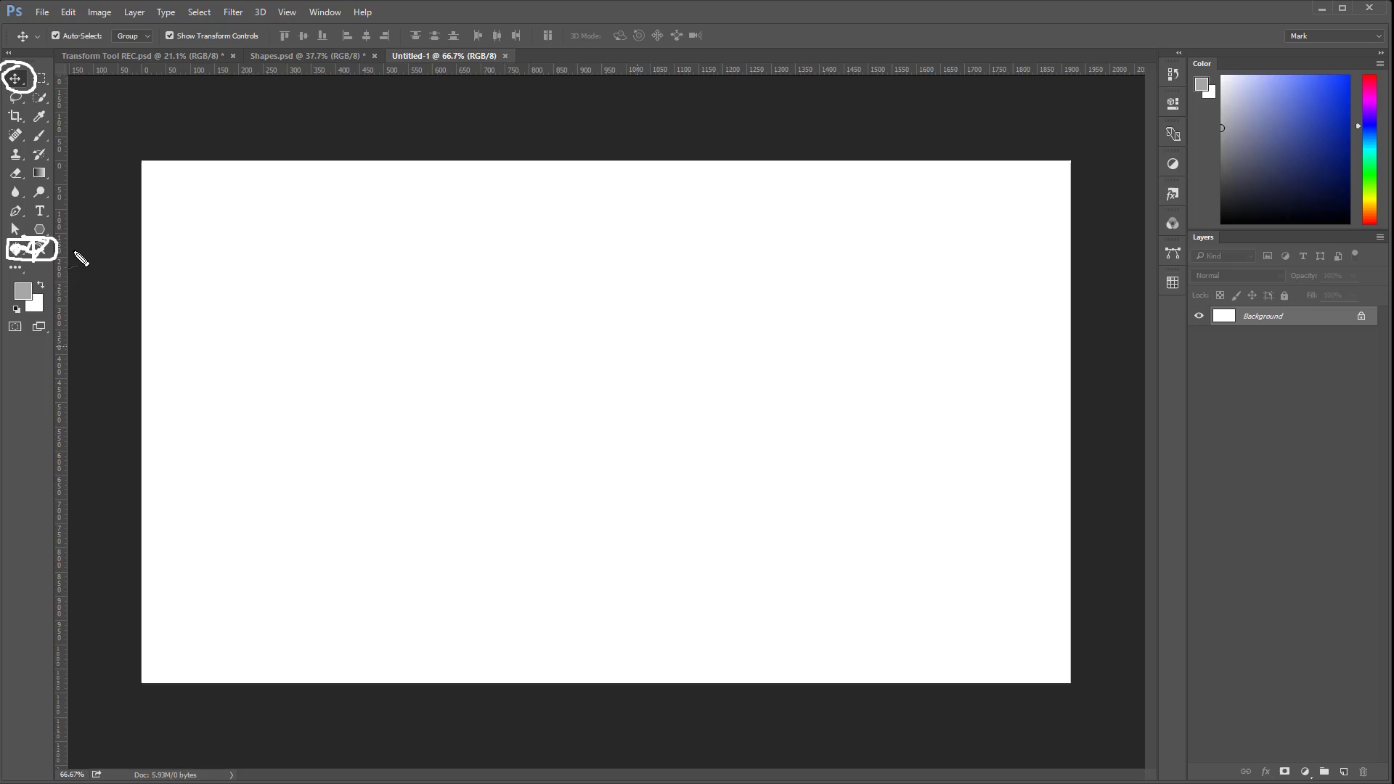
pyautogui.moveTo(29, 228)
pyautogui.mouseDown()
pyautogui.moveTo(61, 238)
pyautogui.moveTo(58, 216)
pyautogui.moveTo(36, 212)
pyautogui.moveTo(62, 222)
pyautogui.moveTo(136, 191)
pyautogui.moveTo(205, 151)
pyautogui.moveTo(190, 140)
pyautogui.moveTo(221, 178)
pyautogui.mouseUp()
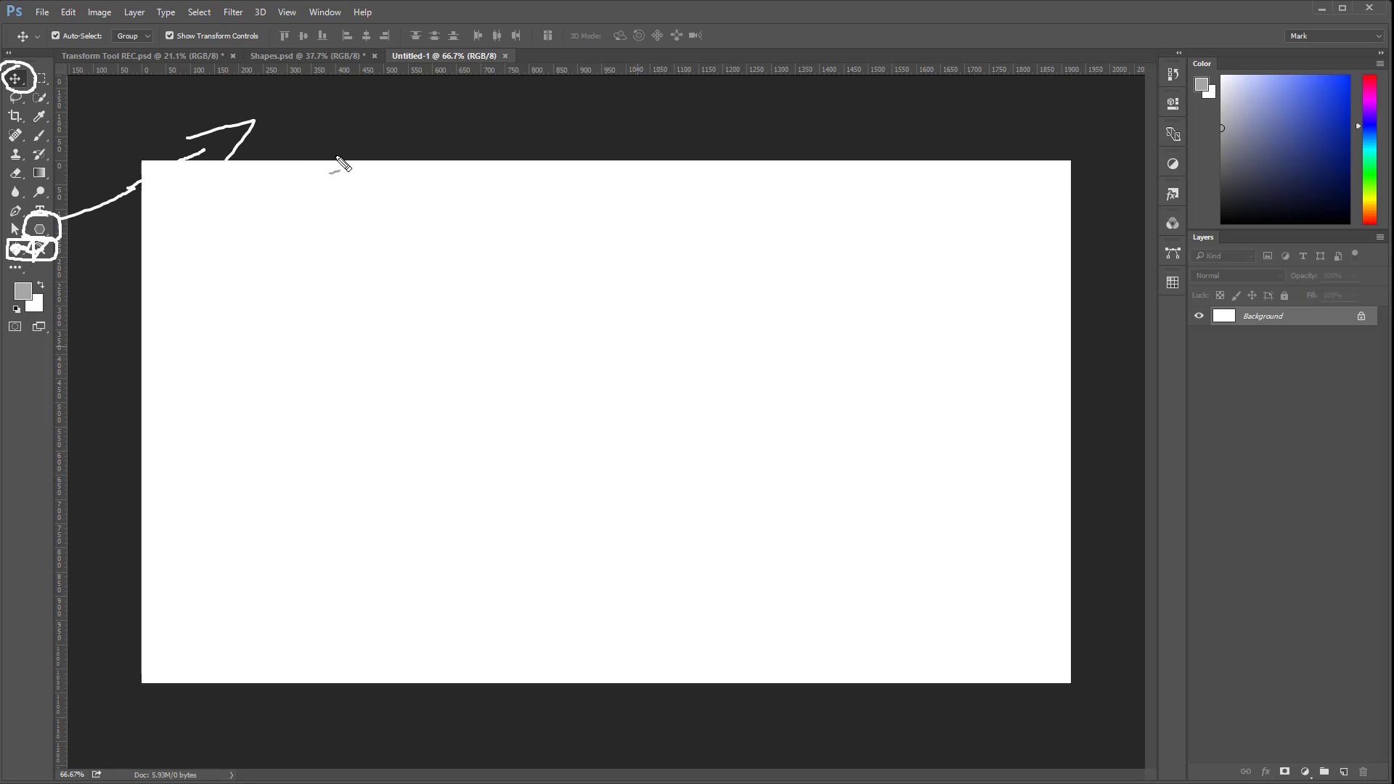
pyautogui.moveTo(305, 107)
pyautogui.mouseDown()
pyautogui.moveTo(273, 141)
pyautogui.moveTo(539, 117)
pyautogui.moveTo(496, 135)
pyautogui.mouseUp()
pyautogui.press('e')
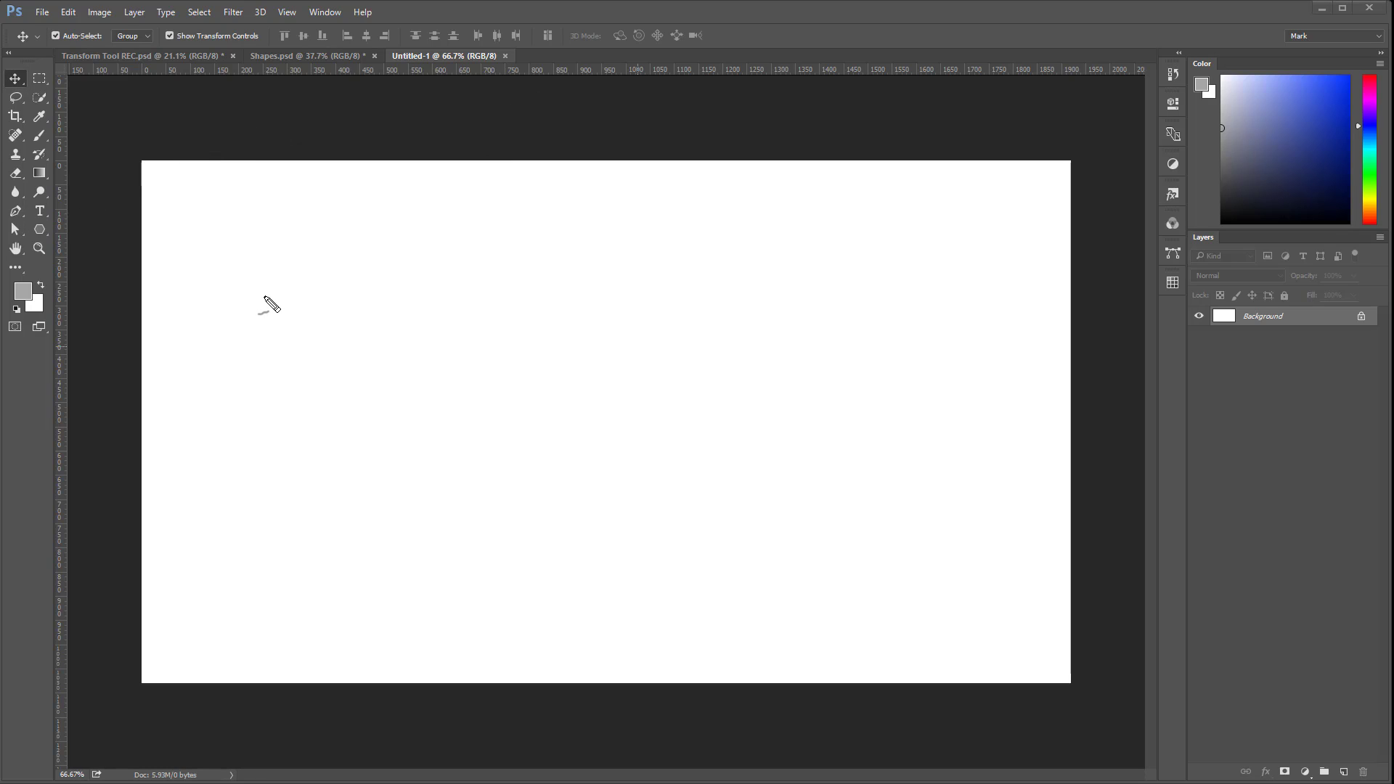
pyautogui.press('Escape')
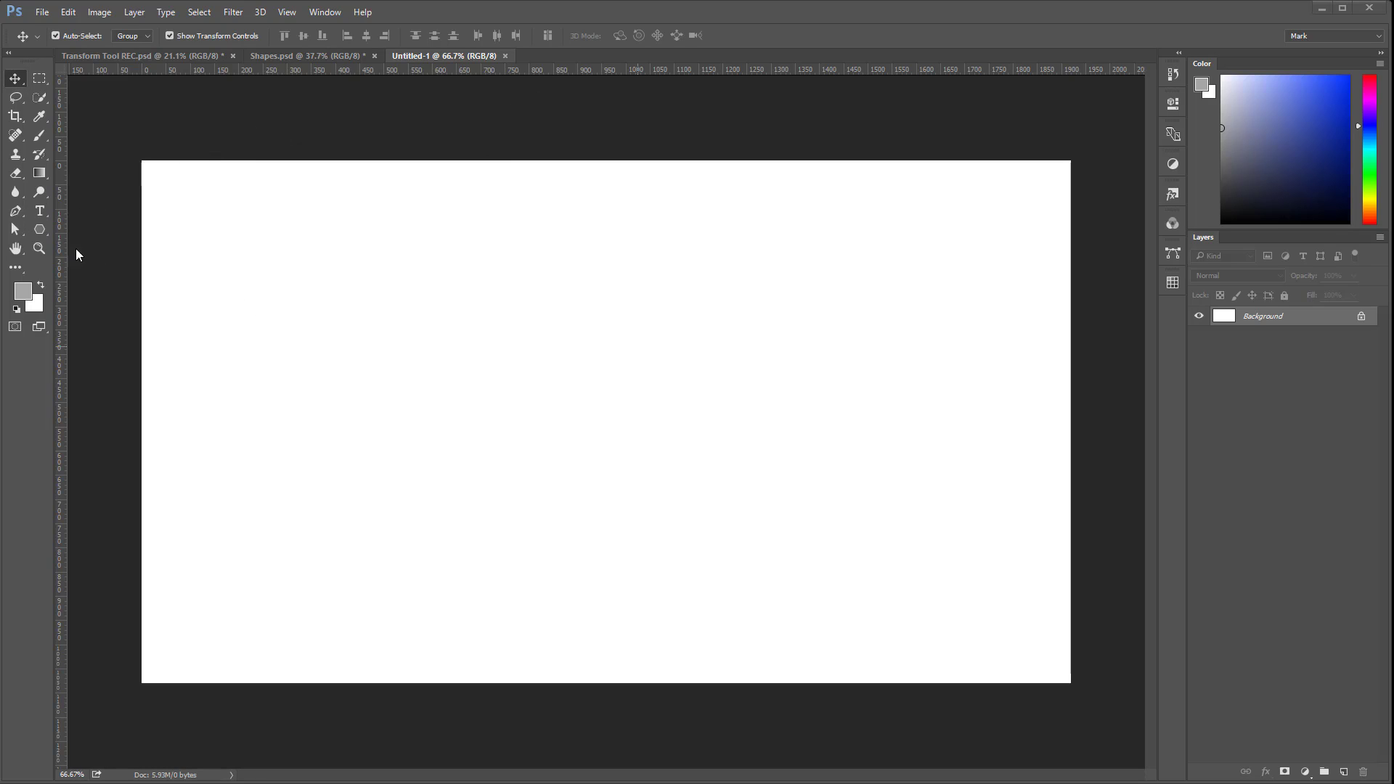
pyautogui.click(41, 228)
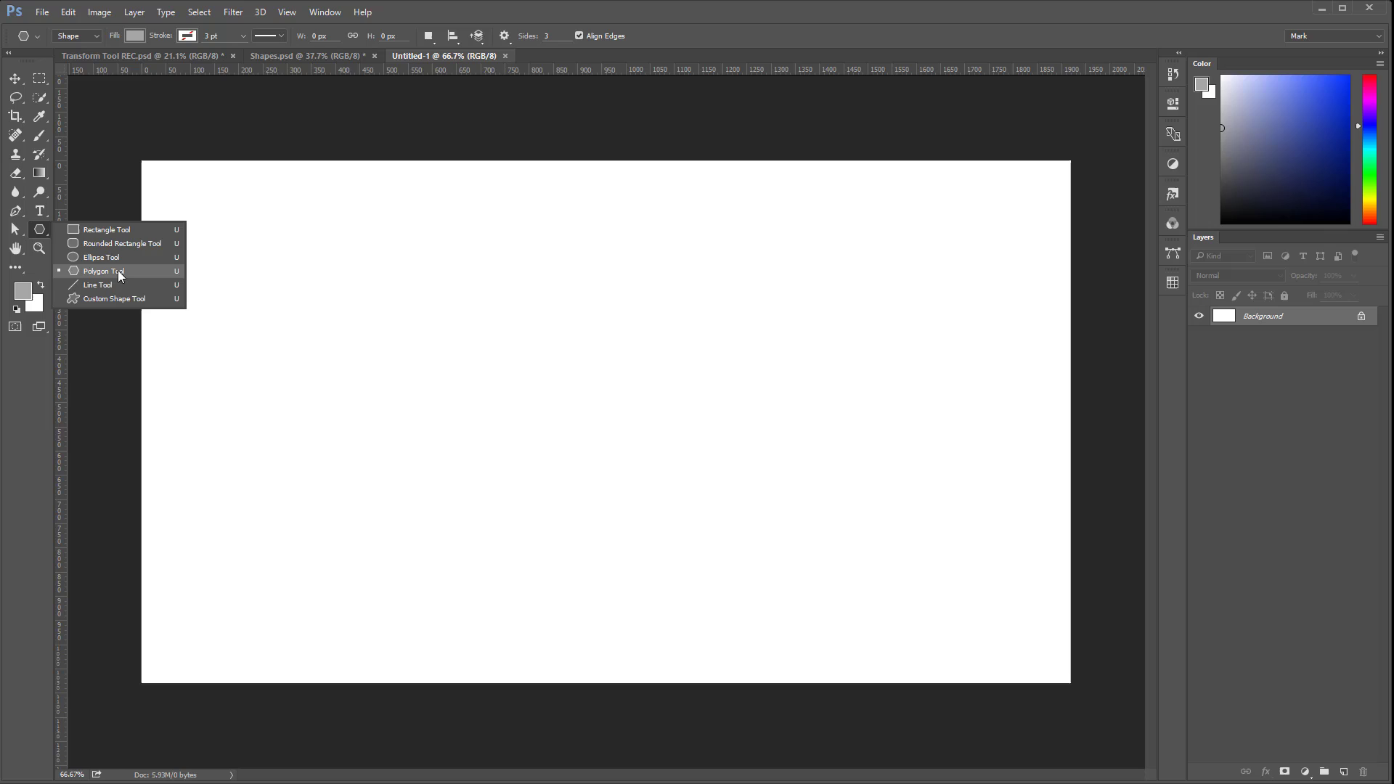
pyautogui.click(110, 231)
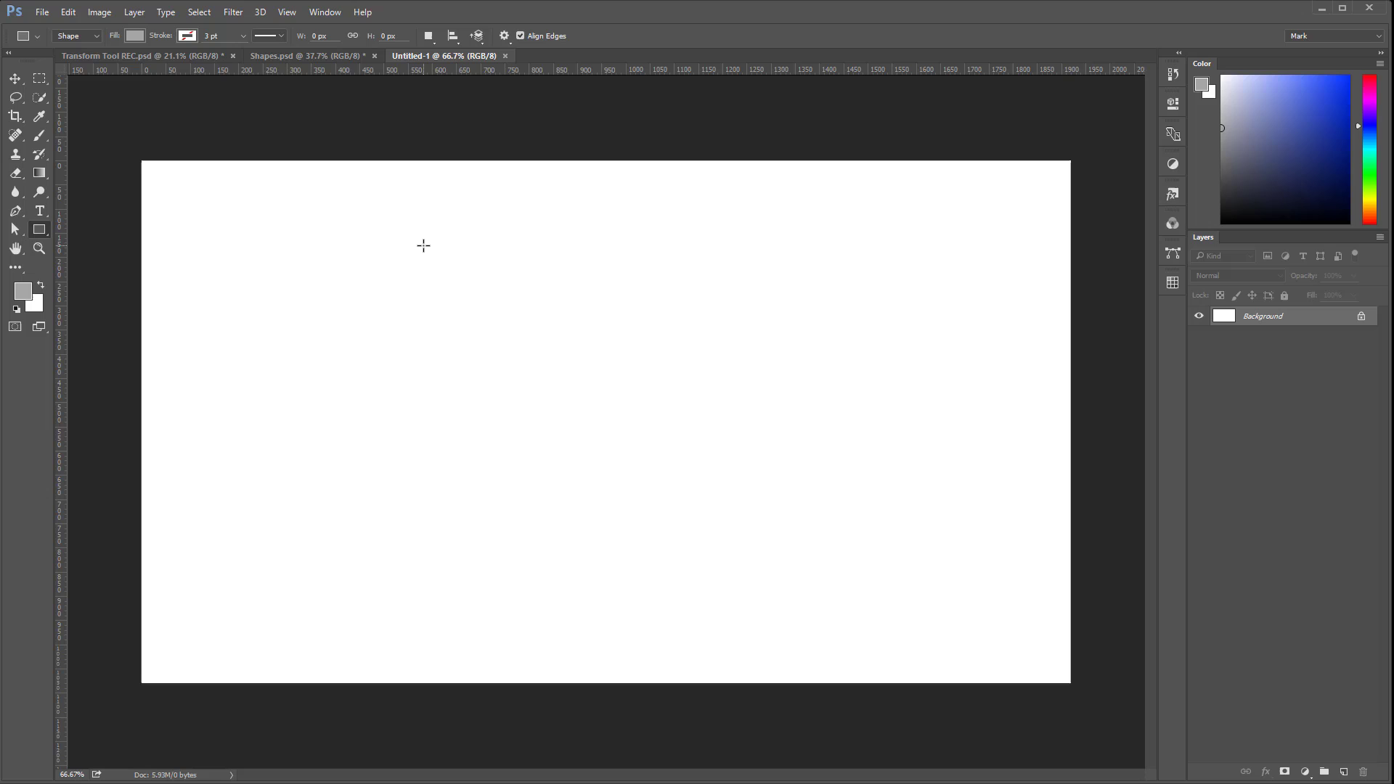
# Draw a 527 × 364 px grey rectangle in the upper-middle of the canvas
pyautogui.moveTo(419, 239); pyautogui.dragTo(673, 415)
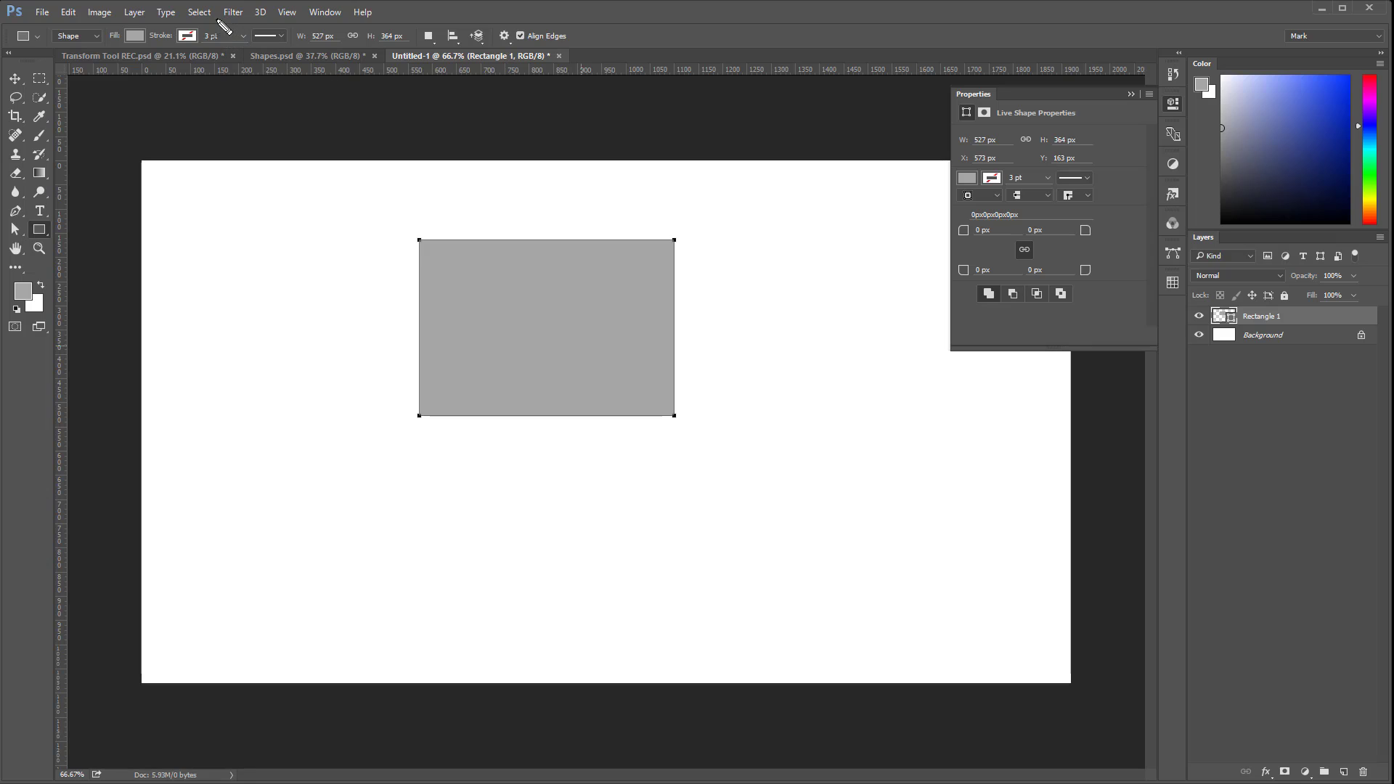
pyautogui.moveTo(224, 27)
pyautogui.mouseDown()
pyautogui.moveTo(122, 15)
pyautogui.moveTo(107, 59)
pyautogui.moveTo(197, 68)
pyautogui.moveTo(234, 44)
pyautogui.moveTo(222, 22)
pyautogui.moveTo(343, 49)
pyautogui.moveTo(246, 15)
pyautogui.moveTo(319, 67)
pyautogui.moveTo(524, 33)
pyautogui.moveTo(579, 61)
pyautogui.moveTo(279, 36)
pyautogui.mouseUp()
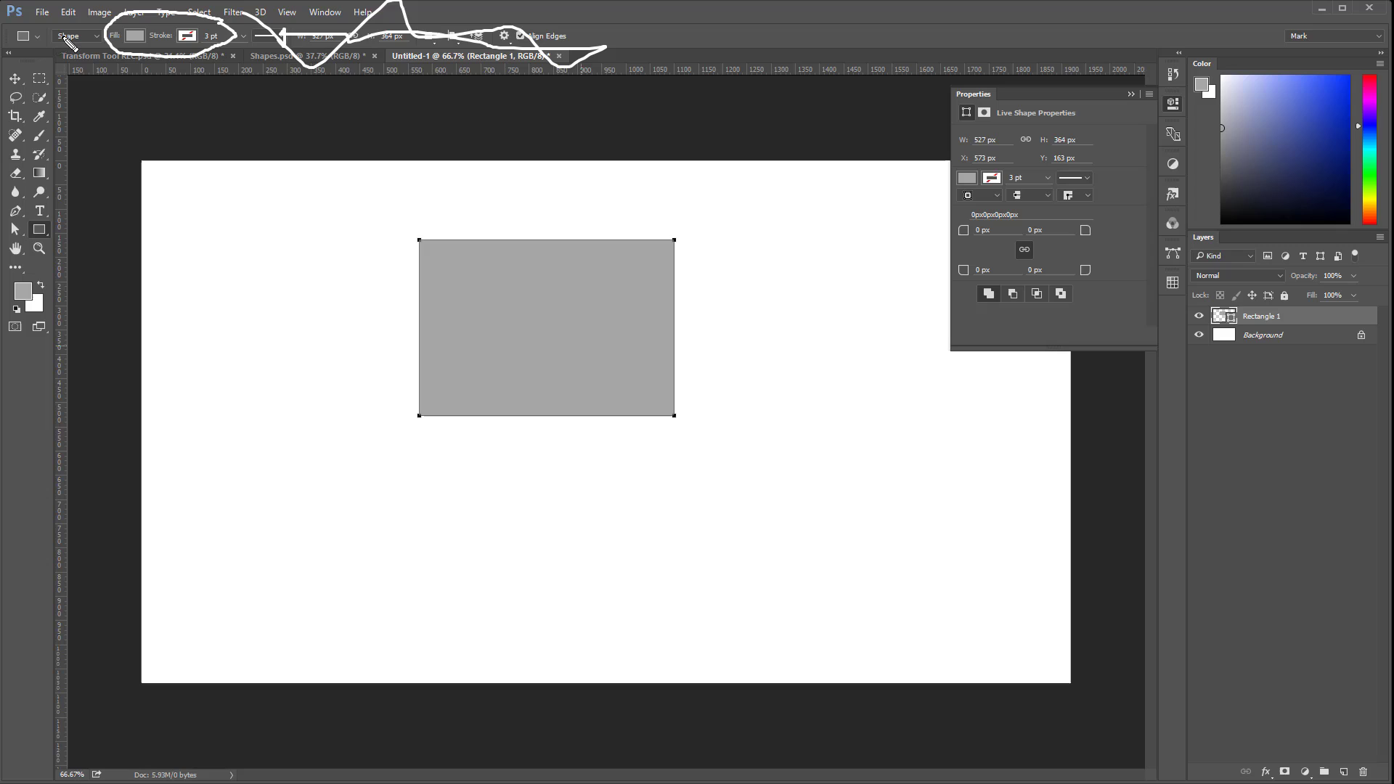
pyautogui.moveTo(71, 44)
pyautogui.mouseDown()
pyautogui.moveTo(24, 11)
pyautogui.moveTo(30, 45)
pyautogui.moveTo(91, 26)
pyautogui.moveTo(8, 58)
pyautogui.mouseUp()
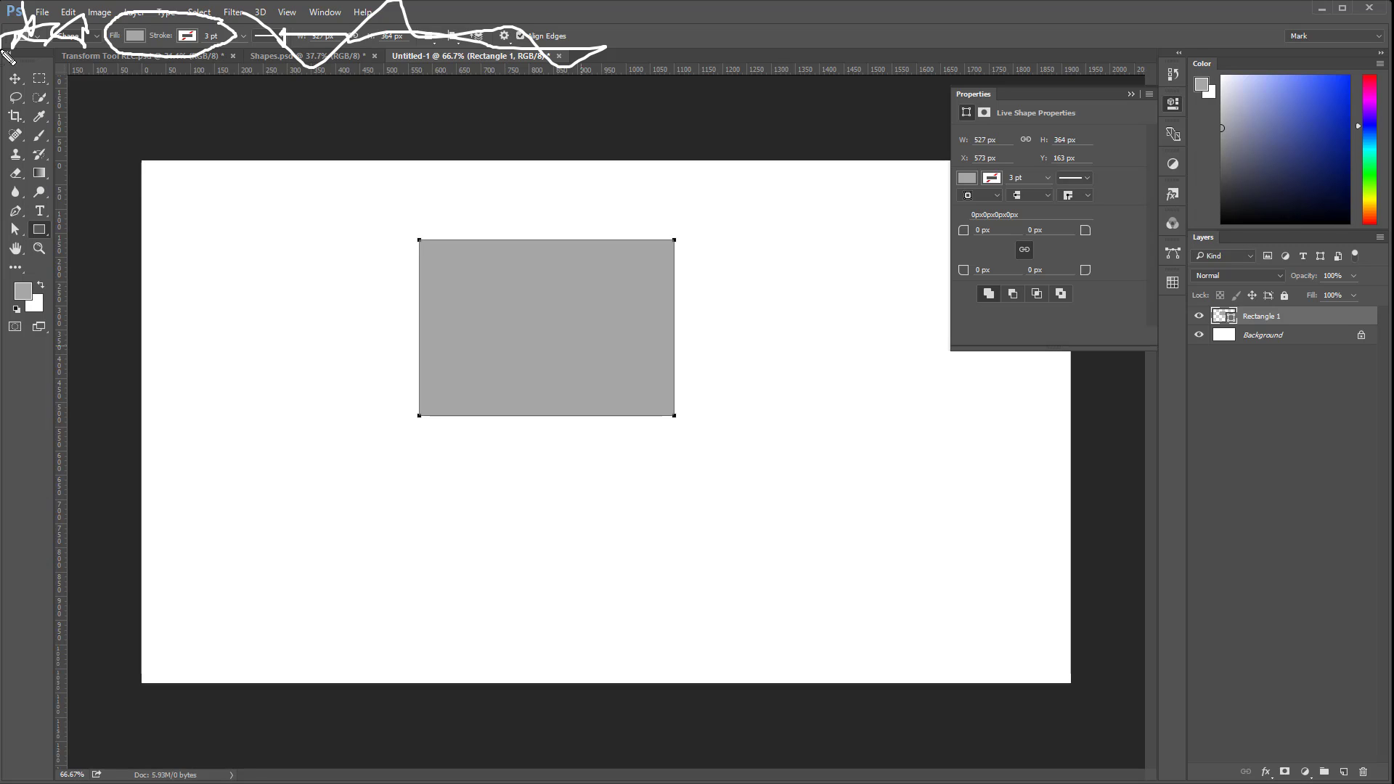
pyautogui.moveTo(355, 211)
pyautogui.mouseDown()
pyautogui.moveTo(199, 90)
pyautogui.moveTo(238, 93)
pyautogui.moveTo(178, 75)
pyautogui.moveTo(185, 111)
pyautogui.mouseUp()
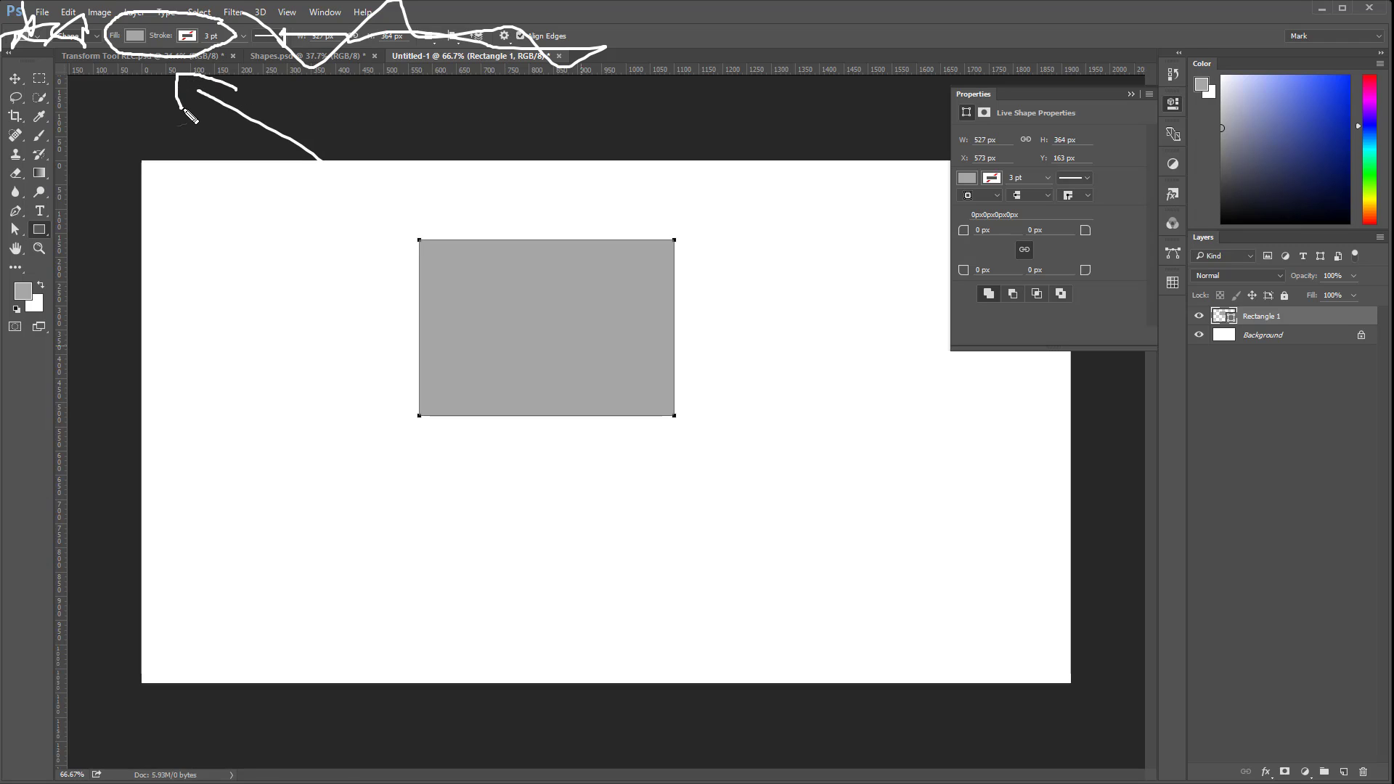
pyautogui.moveTo(120, 43)
pyautogui.mouseDown()
pyautogui.moveTo(153, 31)
pyautogui.moveTo(166, 52)
pyautogui.moveTo(204, 54)
pyautogui.moveTo(191, 27)
pyautogui.moveTo(180, 53)
pyautogui.moveTo(181, 34)
pyautogui.moveTo(200, 58)
pyautogui.mouseUp()
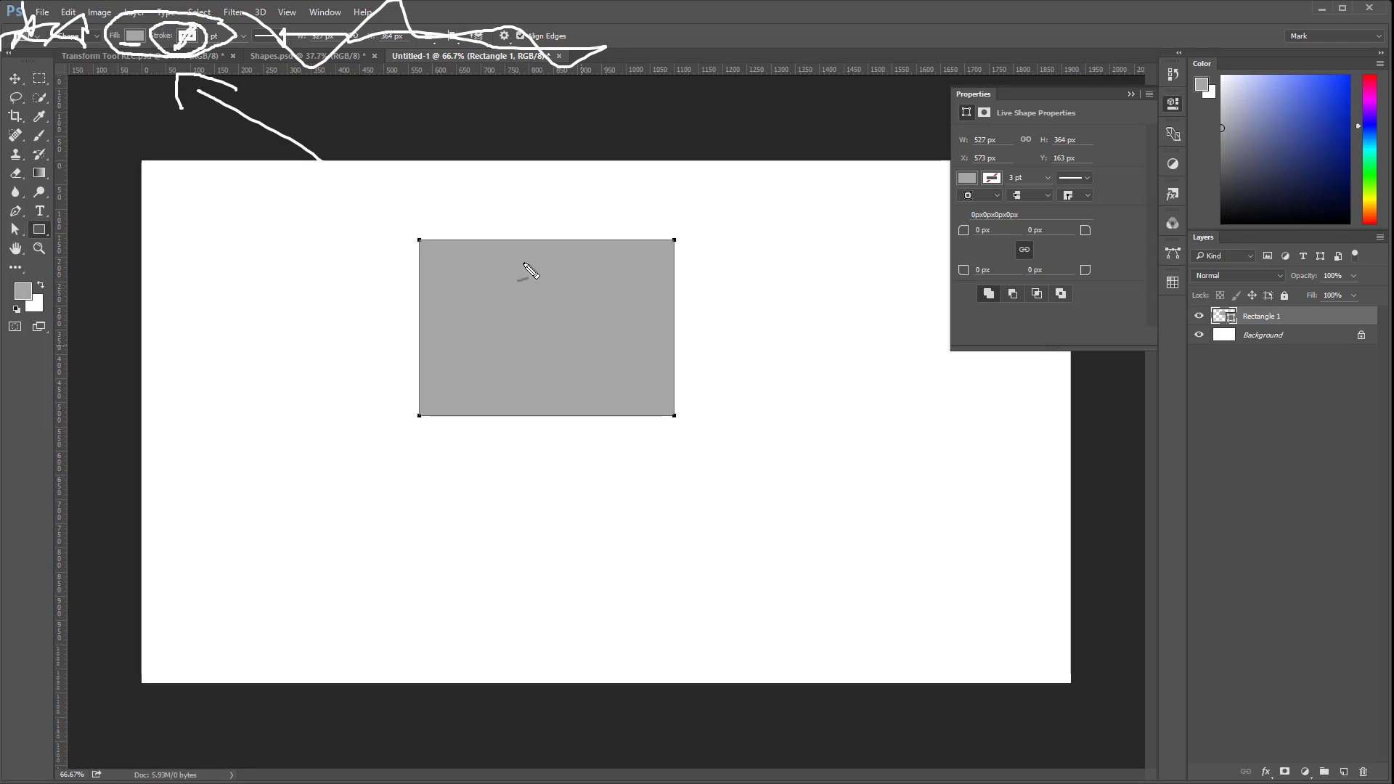
pyautogui.press('Escape')
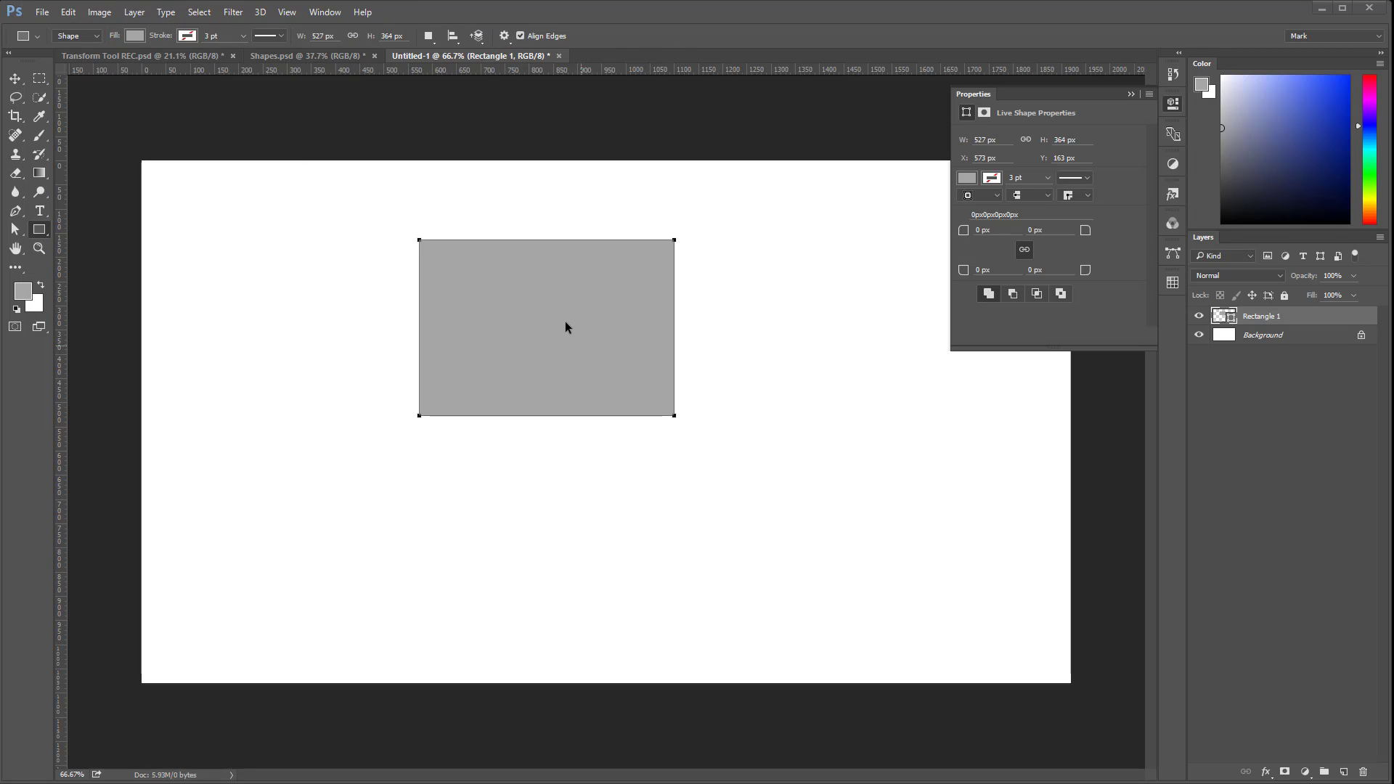
# Zoom in on the rectangle with Alt+scroll
pyautogui.scroll(3, 563, 320)
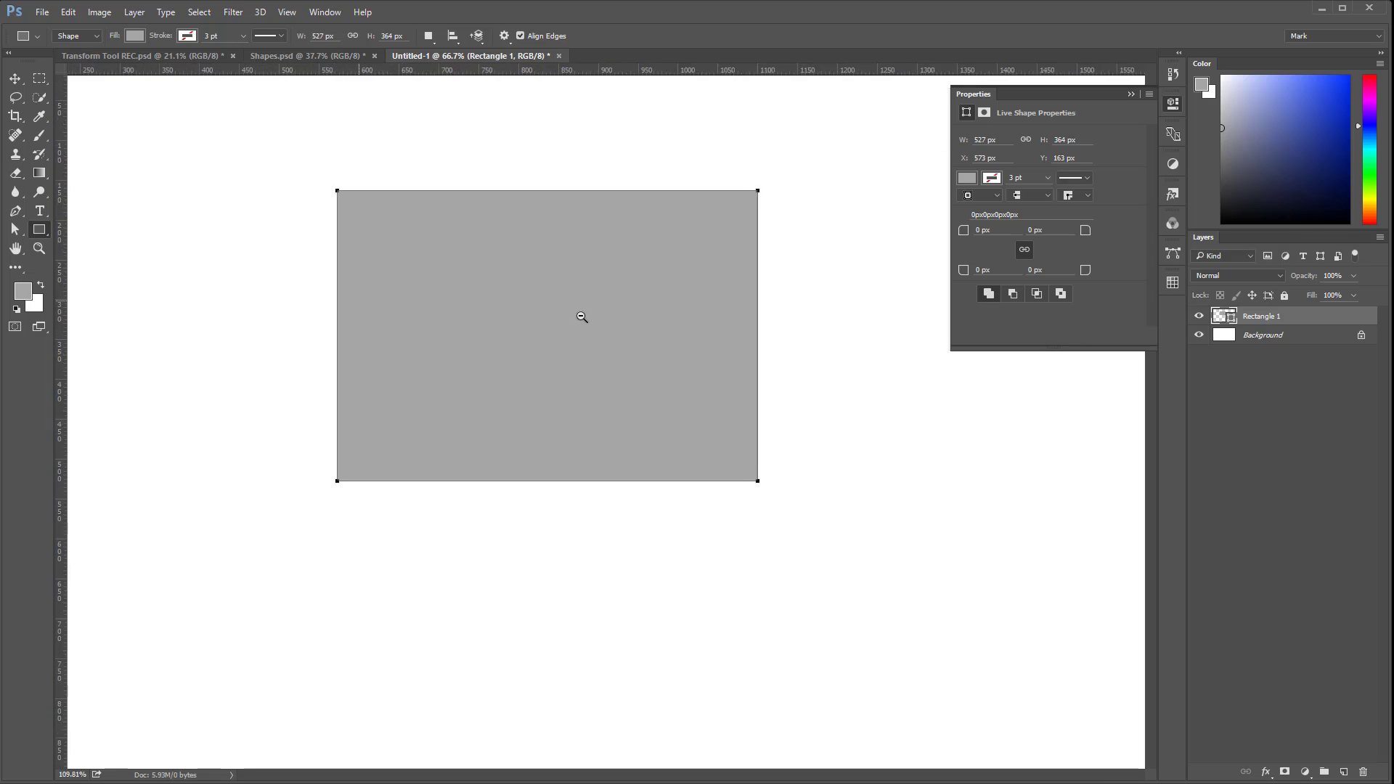
pyautogui.scroll(2, 584, 317)
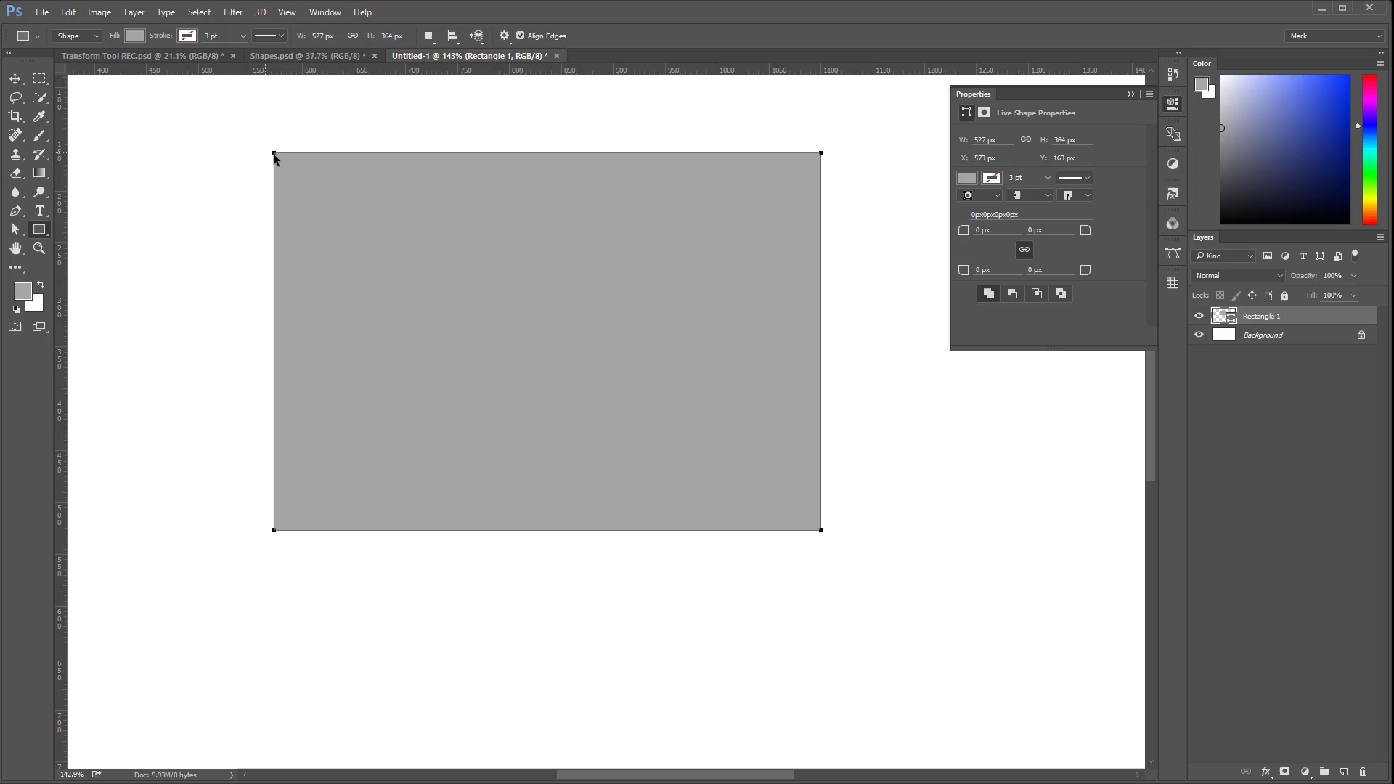
pyautogui.moveTo(273, 225)
pyautogui.mouseDown()
pyautogui.moveTo(266, 505)
pyautogui.moveTo(295, 534)
pyautogui.moveTo(588, 553)
pyautogui.moveTo(756, 549)
pyautogui.moveTo(801, 531)
pyautogui.moveTo(822, 150)
pyautogui.moveTo(332, 154)
pyautogui.mouseUp()
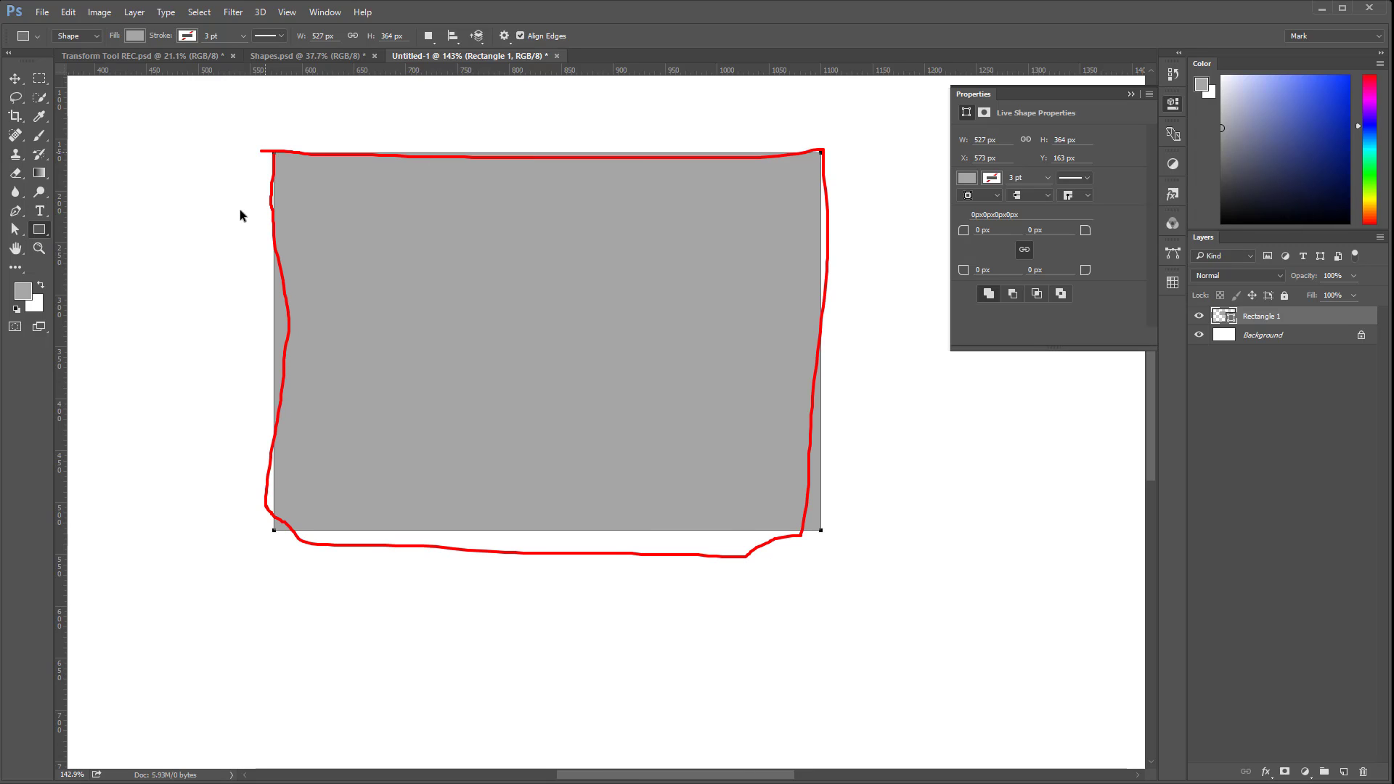
pyautogui.press('Escape')
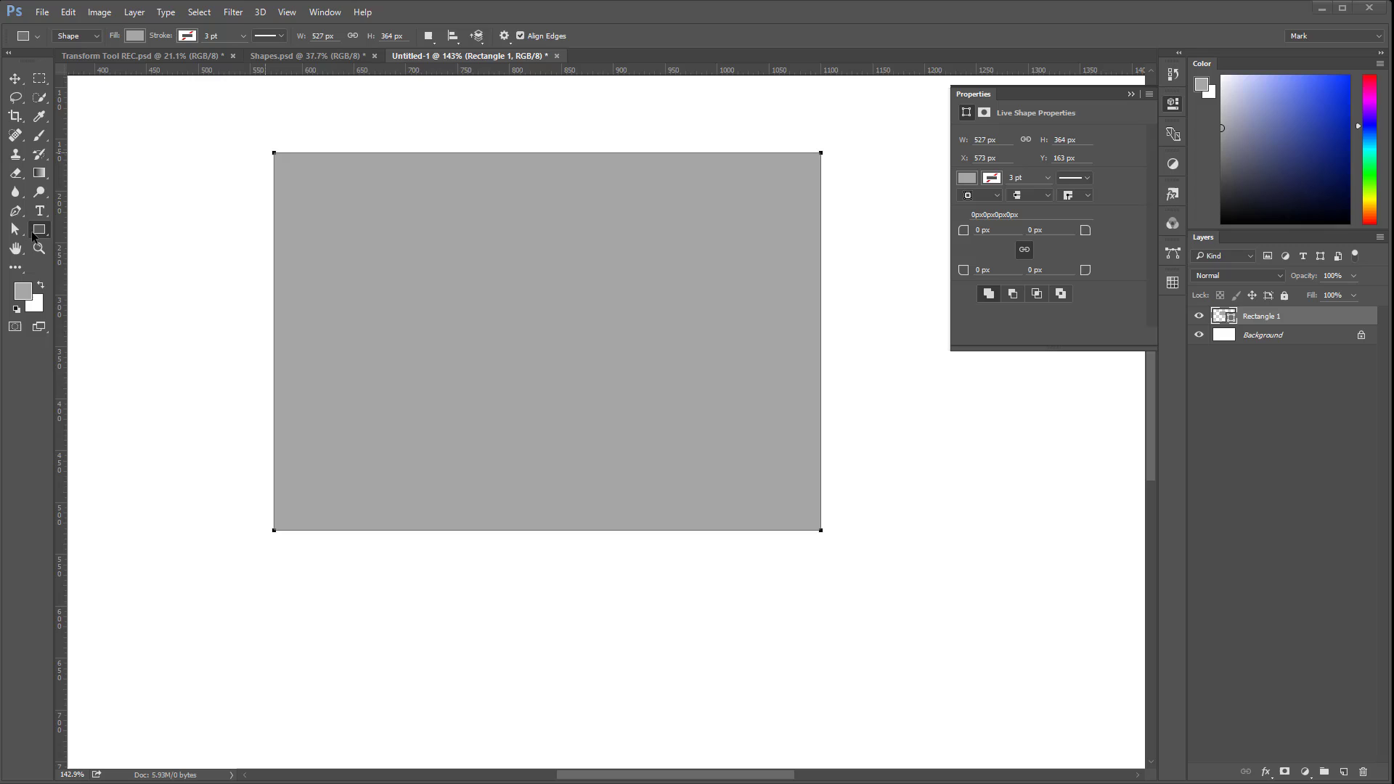
# Browse the rectangle's stroke colour options in the options bar
pyautogui.click(187, 35)
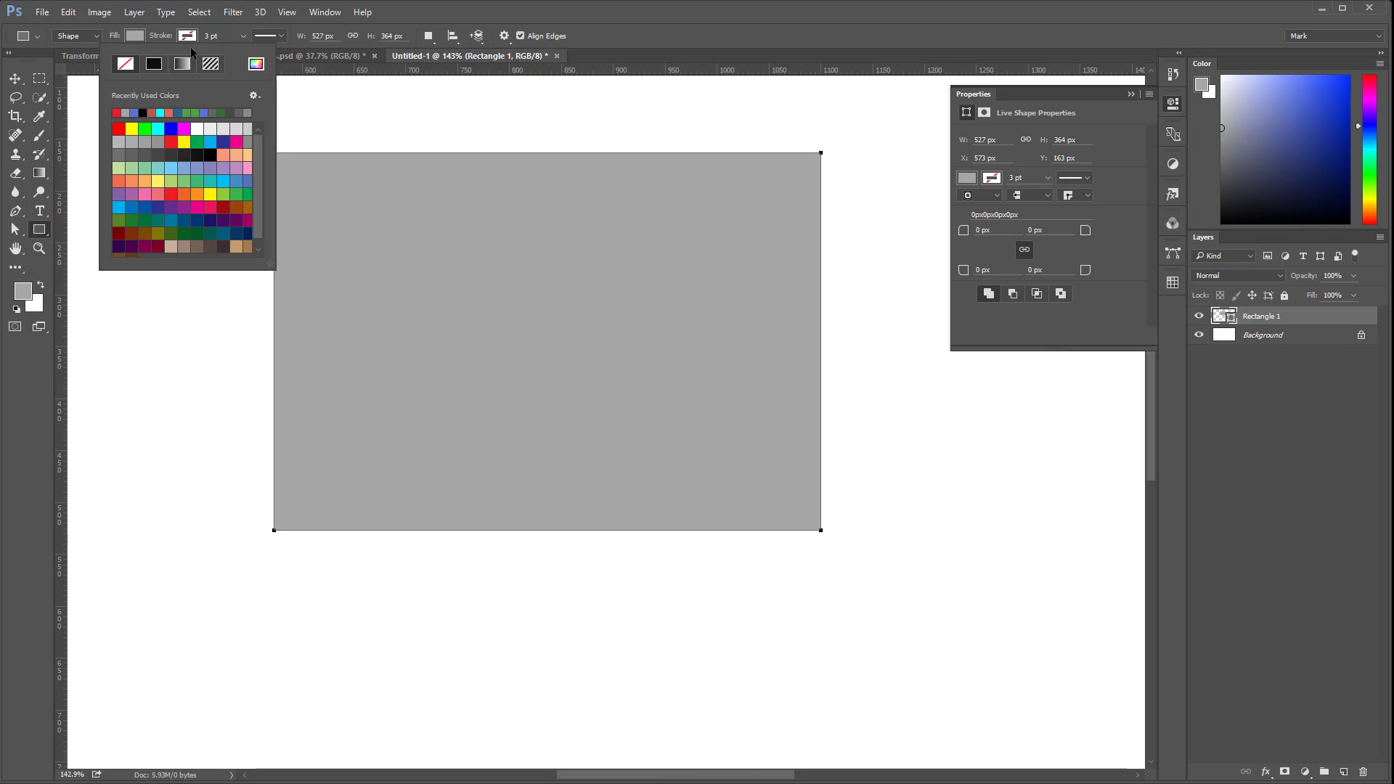
pyautogui.moveTo(226, 53); pyautogui.dragTo(107, 53)
pyautogui.moveTo(231, 52)
pyautogui.mouseDown()
pyautogui.moveTo(106, 54)
pyautogui.moveTo(112, 74)
pyautogui.moveTo(239, 72)
pyautogui.moveTo(230, 52)
pyautogui.mouseUp()
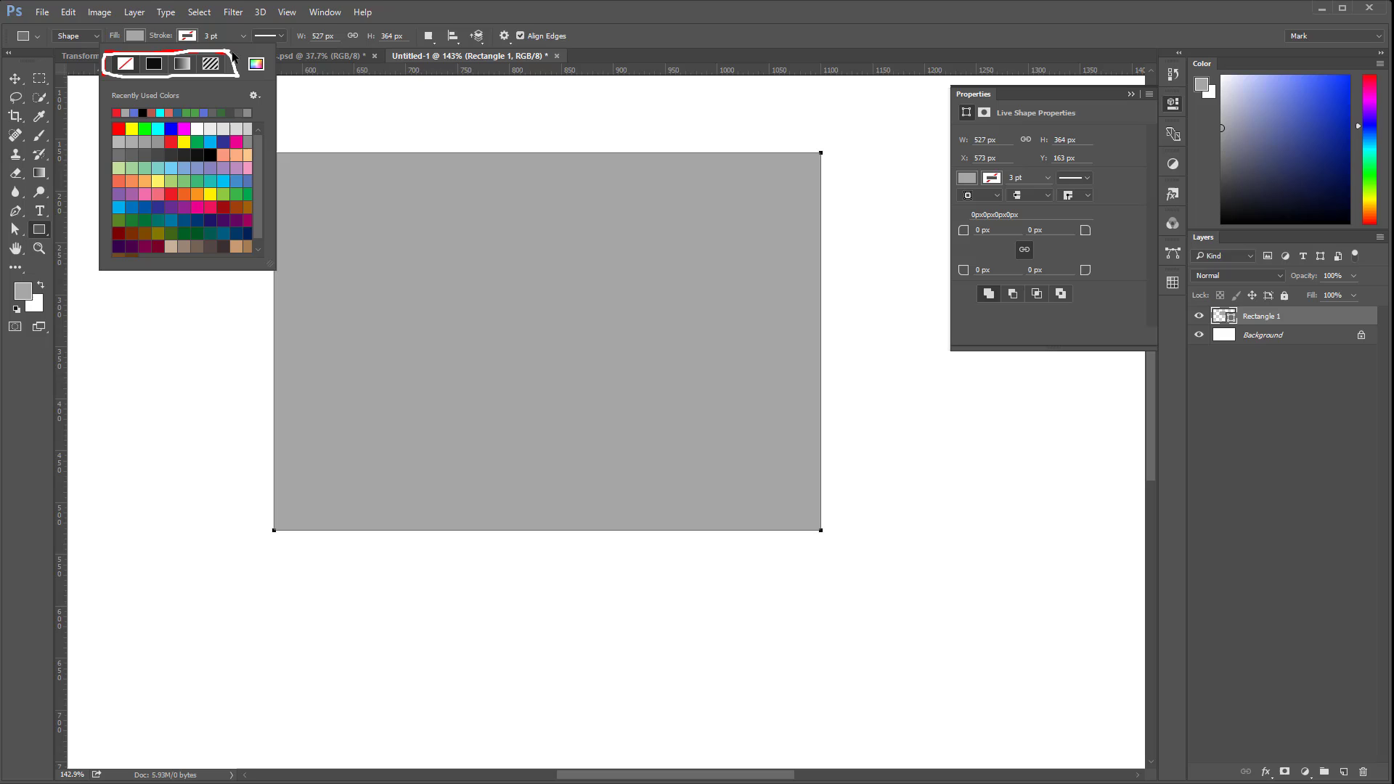
pyautogui.moveTo(144, 102)
pyautogui.mouseDown()
pyautogui.moveTo(122, 73)
pyautogui.moveTo(121, 85)
pyautogui.mouseUp()
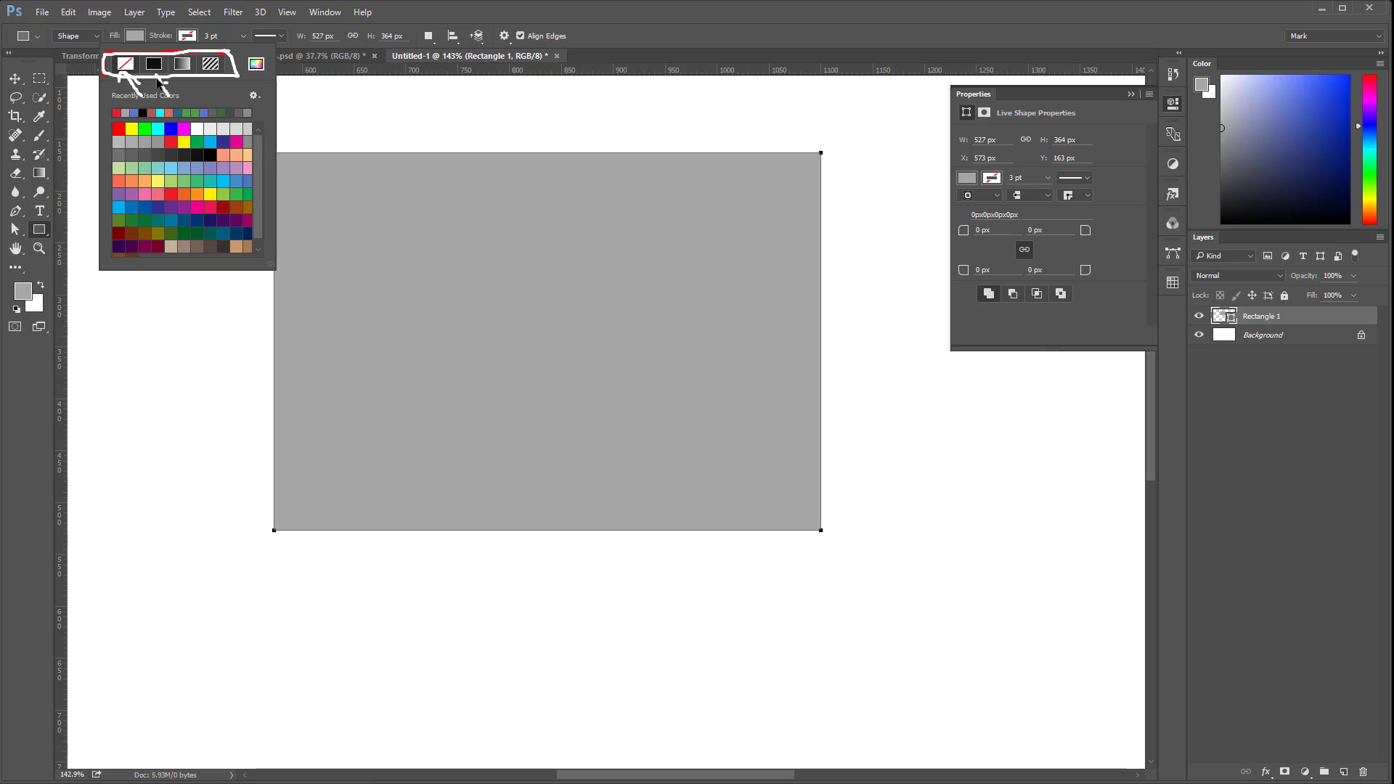
pyautogui.moveTo(158, 82)
pyautogui.mouseDown()
pyautogui.moveTo(194, 94)
pyautogui.moveTo(176, 91)
pyautogui.moveTo(218, 80)
pyautogui.moveTo(211, 102)
pyautogui.moveTo(201, 92)
pyautogui.mouseUp()
pyautogui.press('Escape')
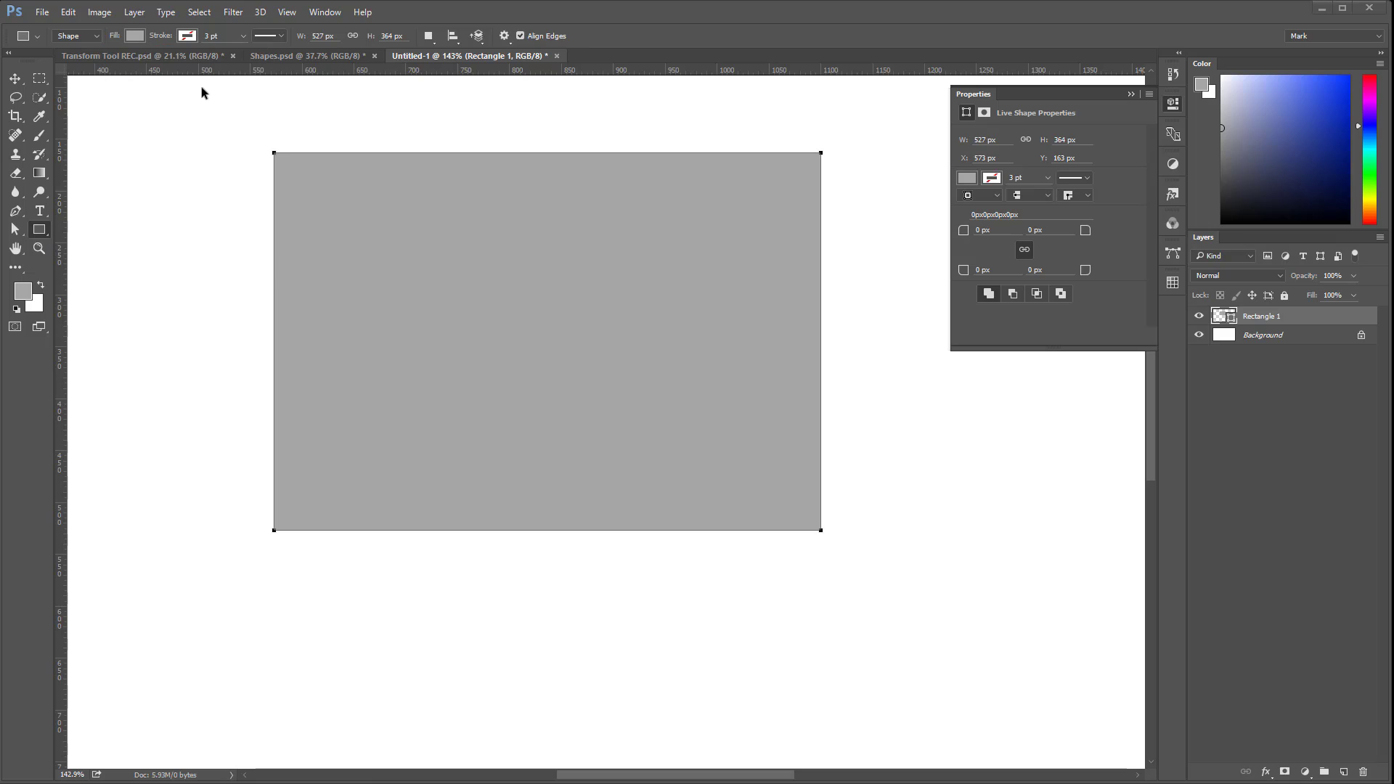
pyautogui.click(189, 37)
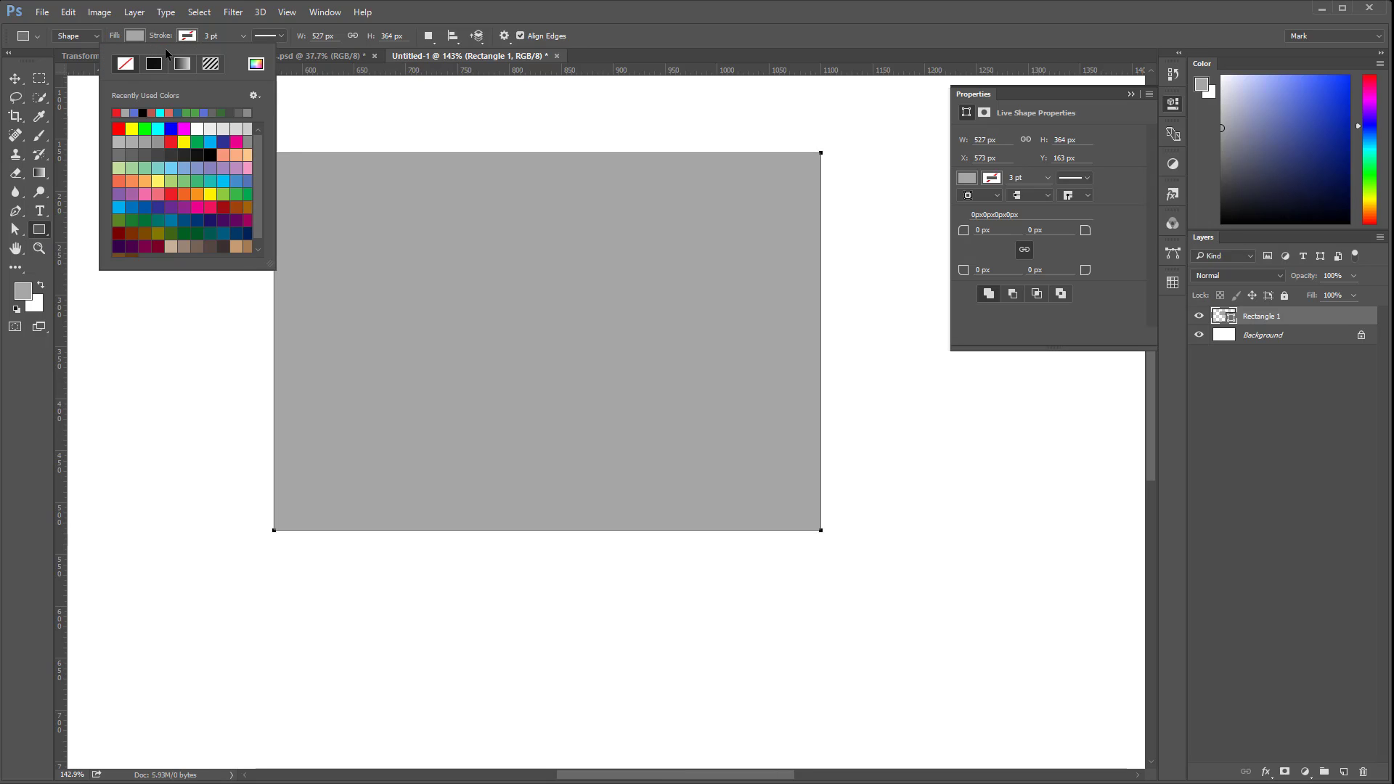
pyautogui.moveTo(167, 54)
pyautogui.mouseDown()
pyautogui.moveTo(122, 49)
pyautogui.moveTo(116, 62)
pyautogui.moveTo(128, 84)
pyautogui.moveTo(180, 63)
pyautogui.moveTo(173, 52)
pyautogui.moveTo(151, 66)
pyautogui.mouseUp()
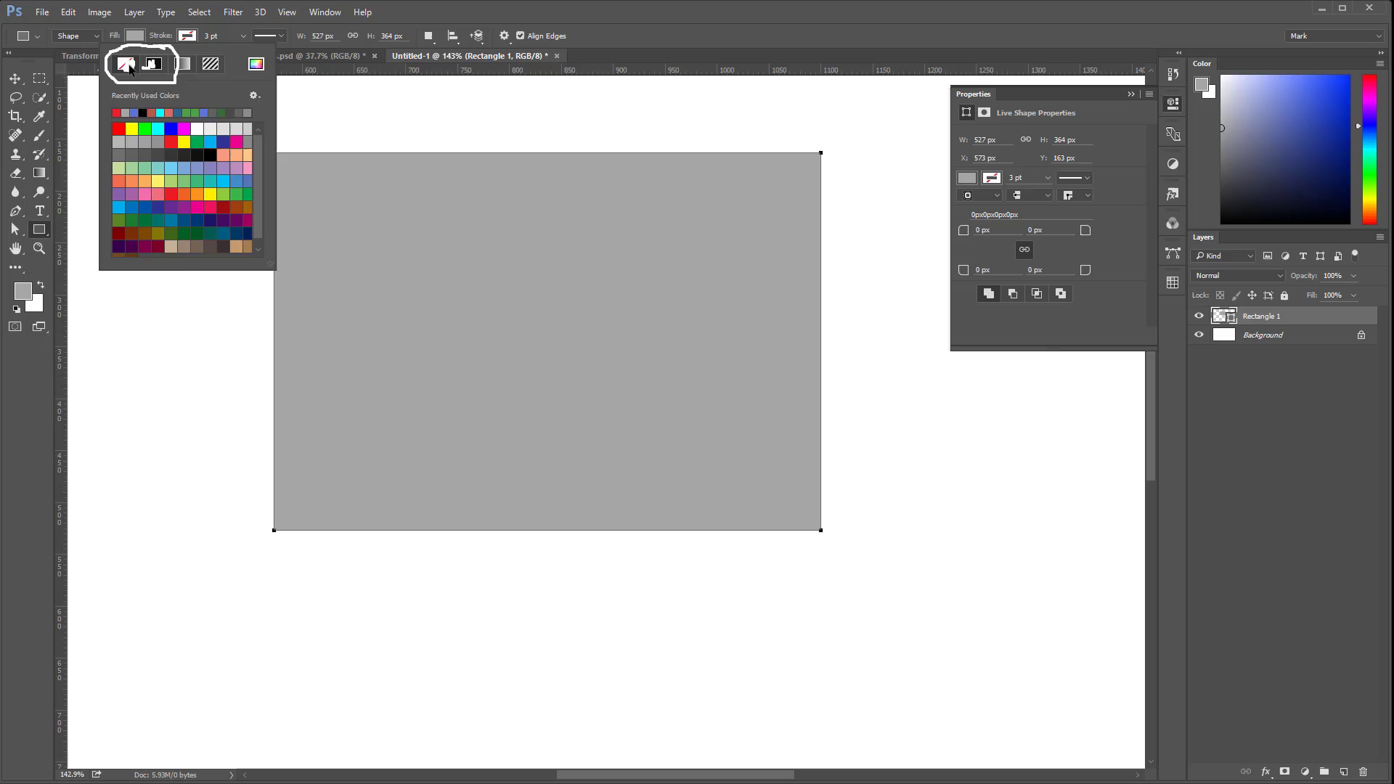
pyautogui.click(127, 66)
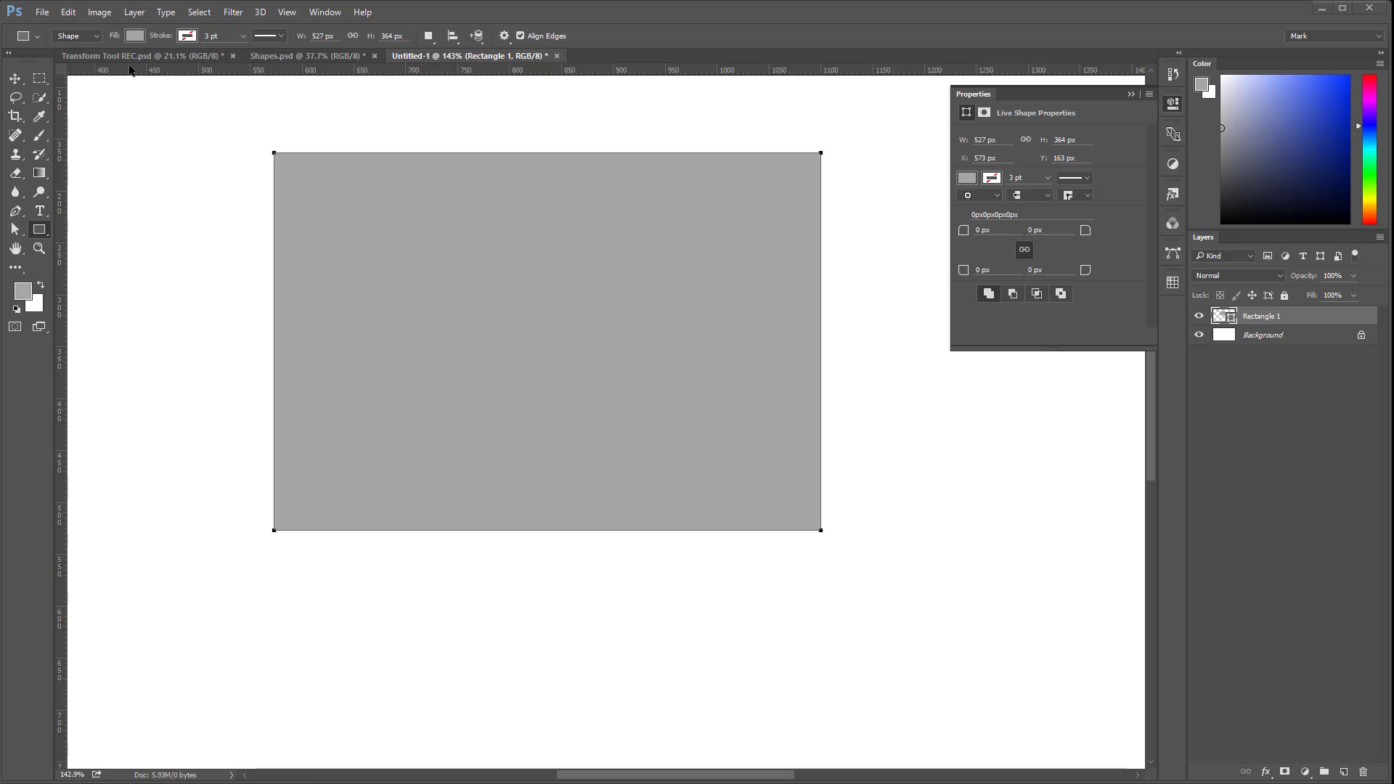
# Set the rectangle's stroke to a solid black colour
pyautogui.click(187, 36)
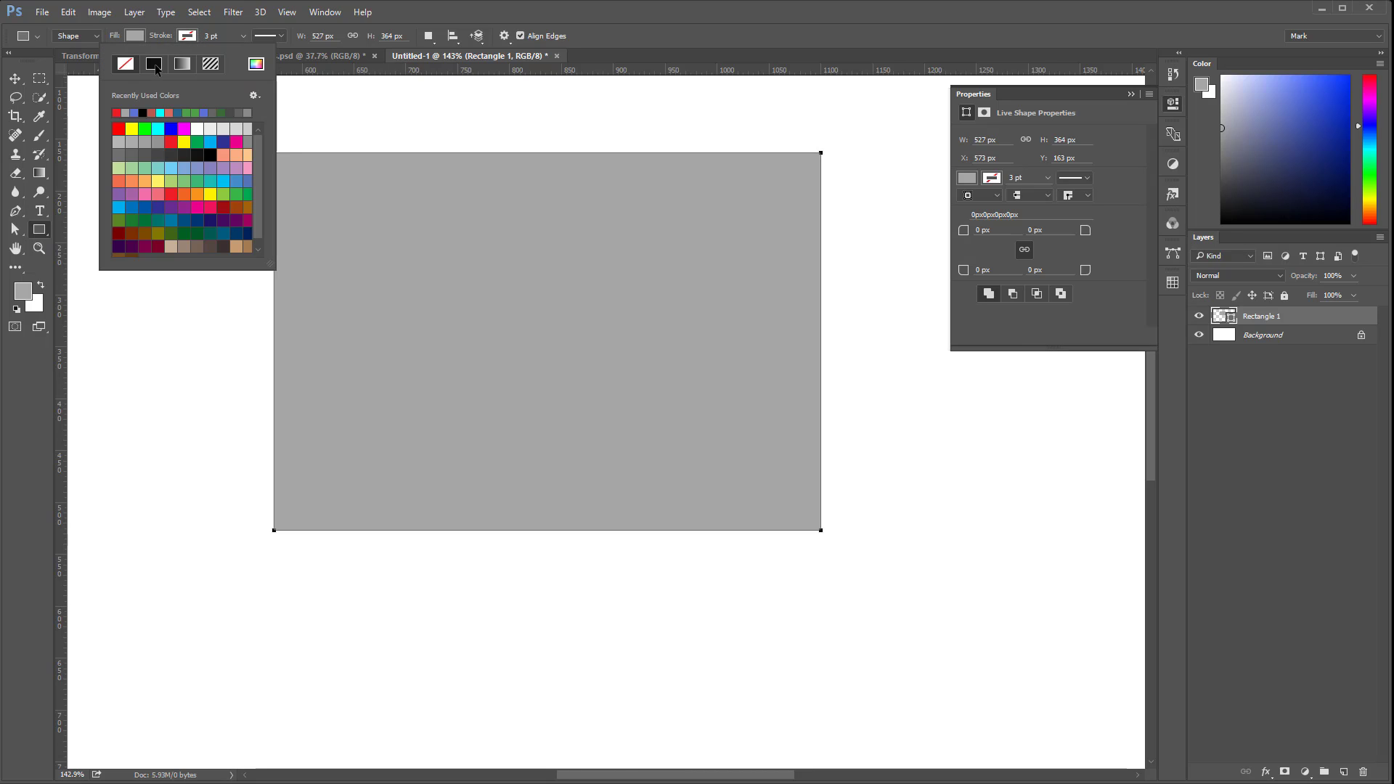
pyautogui.click(155, 64)
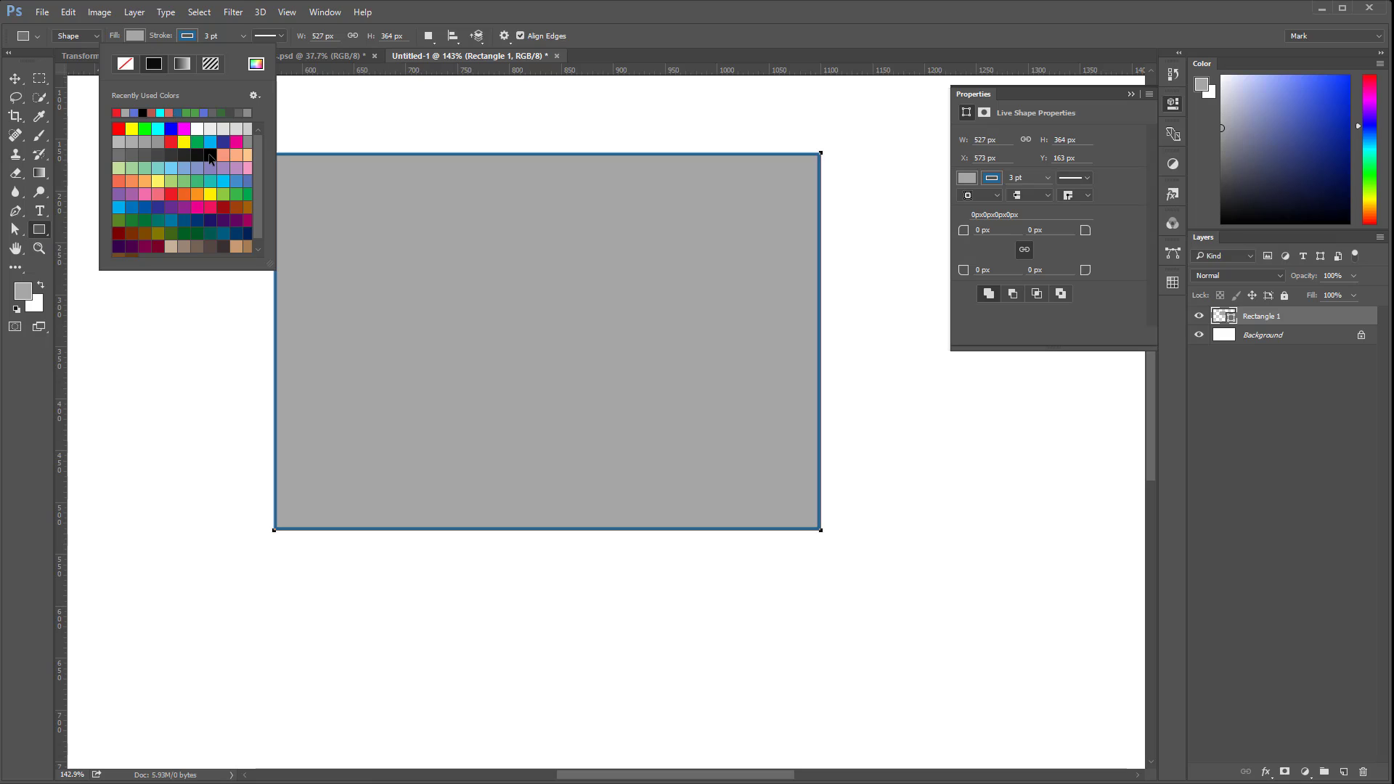
pyautogui.click(211, 152)
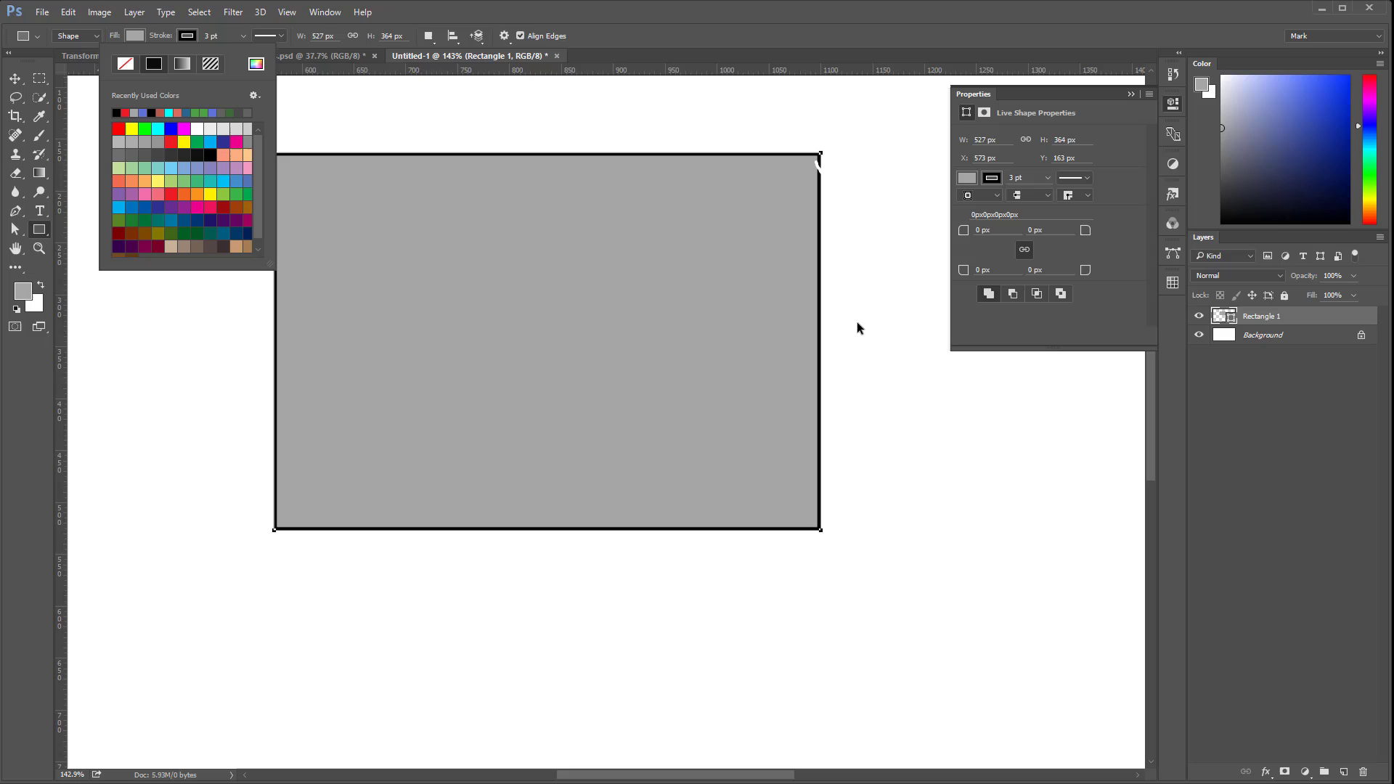
pyautogui.moveTo(887, 337)
pyautogui.mouseDown()
pyautogui.moveTo(848, 301)
pyautogui.moveTo(827, 304)
pyautogui.moveTo(838, 328)
pyautogui.mouseUp()
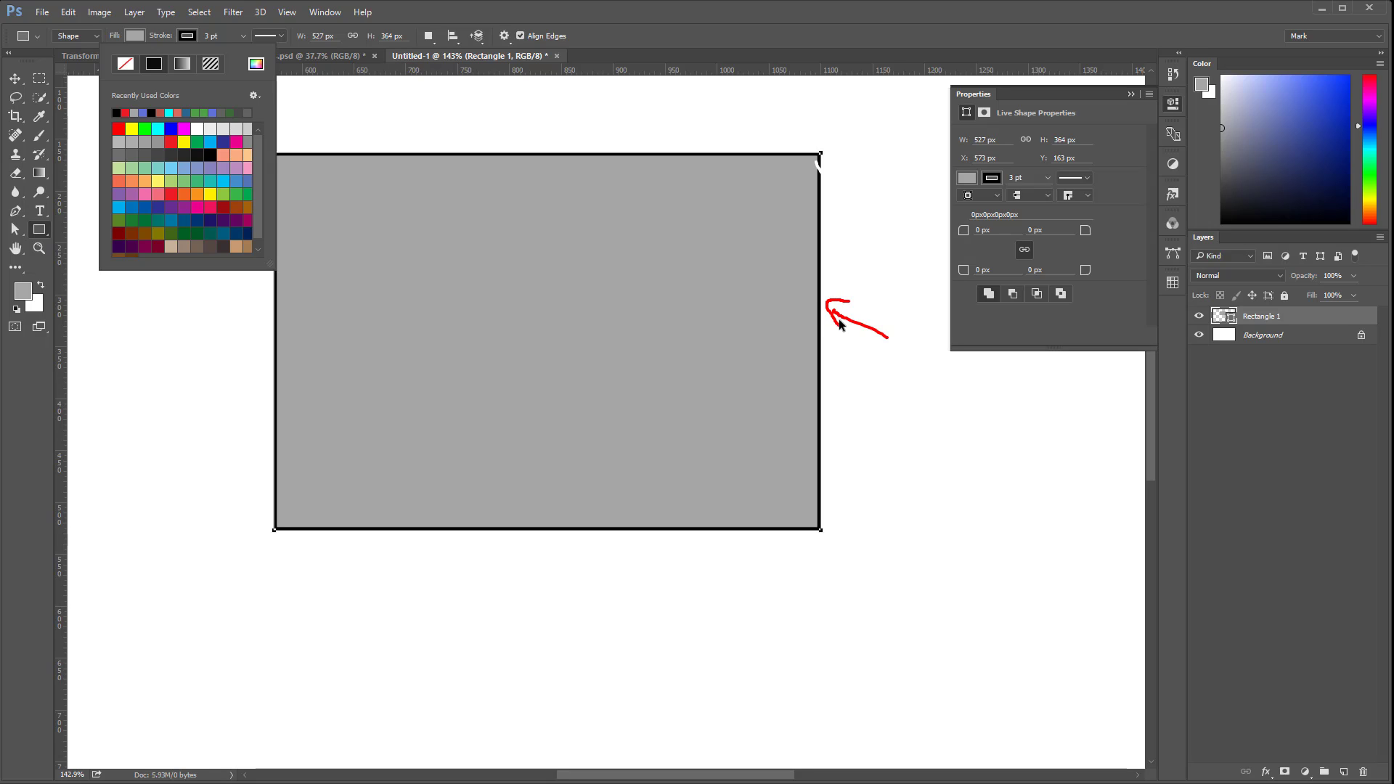
pyautogui.press('Escape')
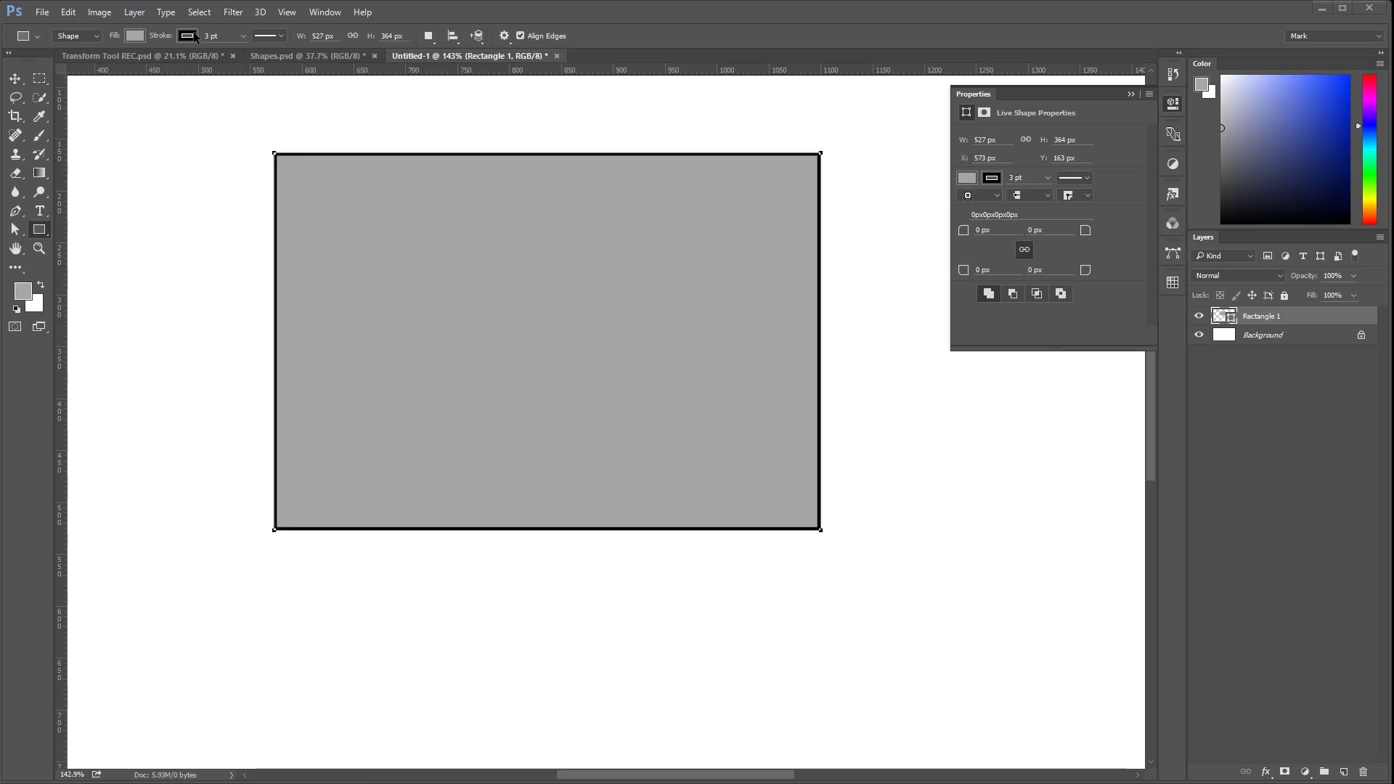
pyautogui.click(134, 37)
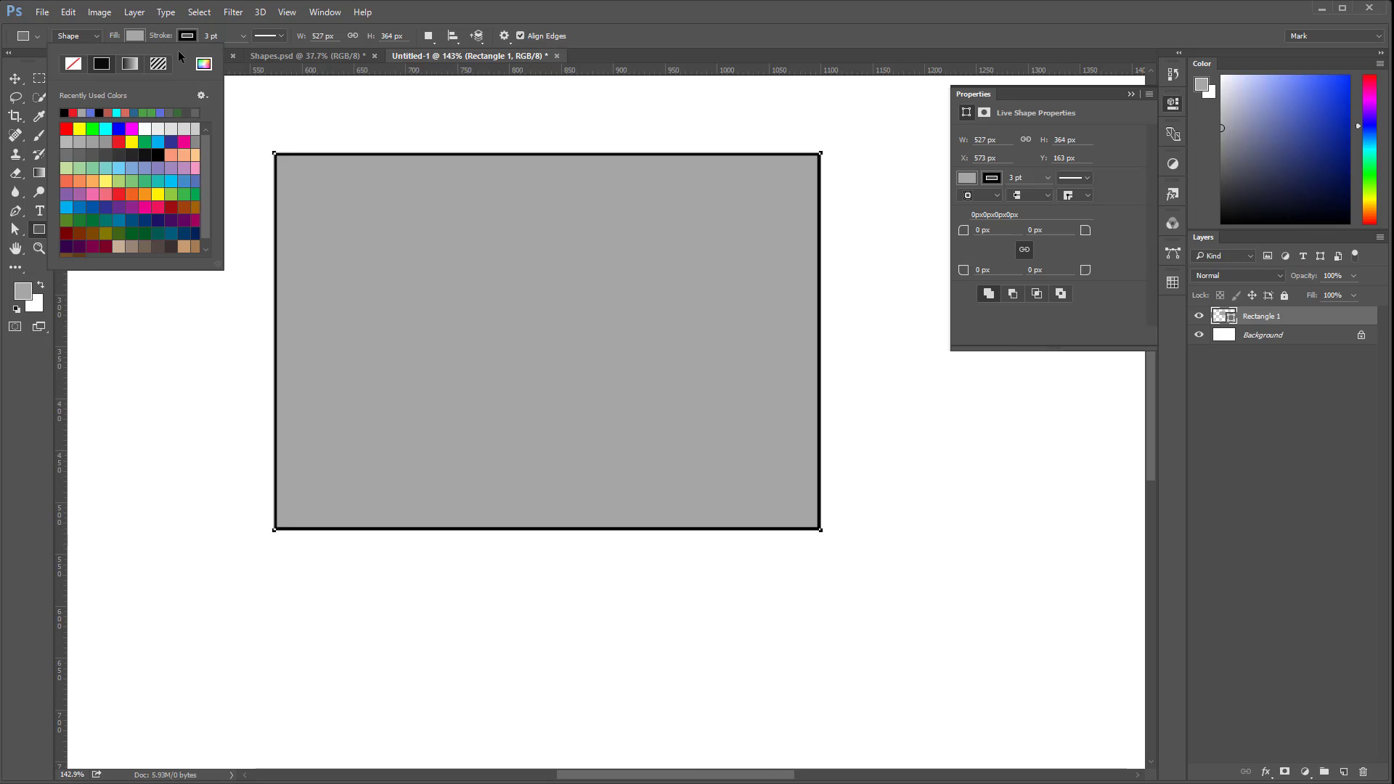
pyautogui.click(135, 64)
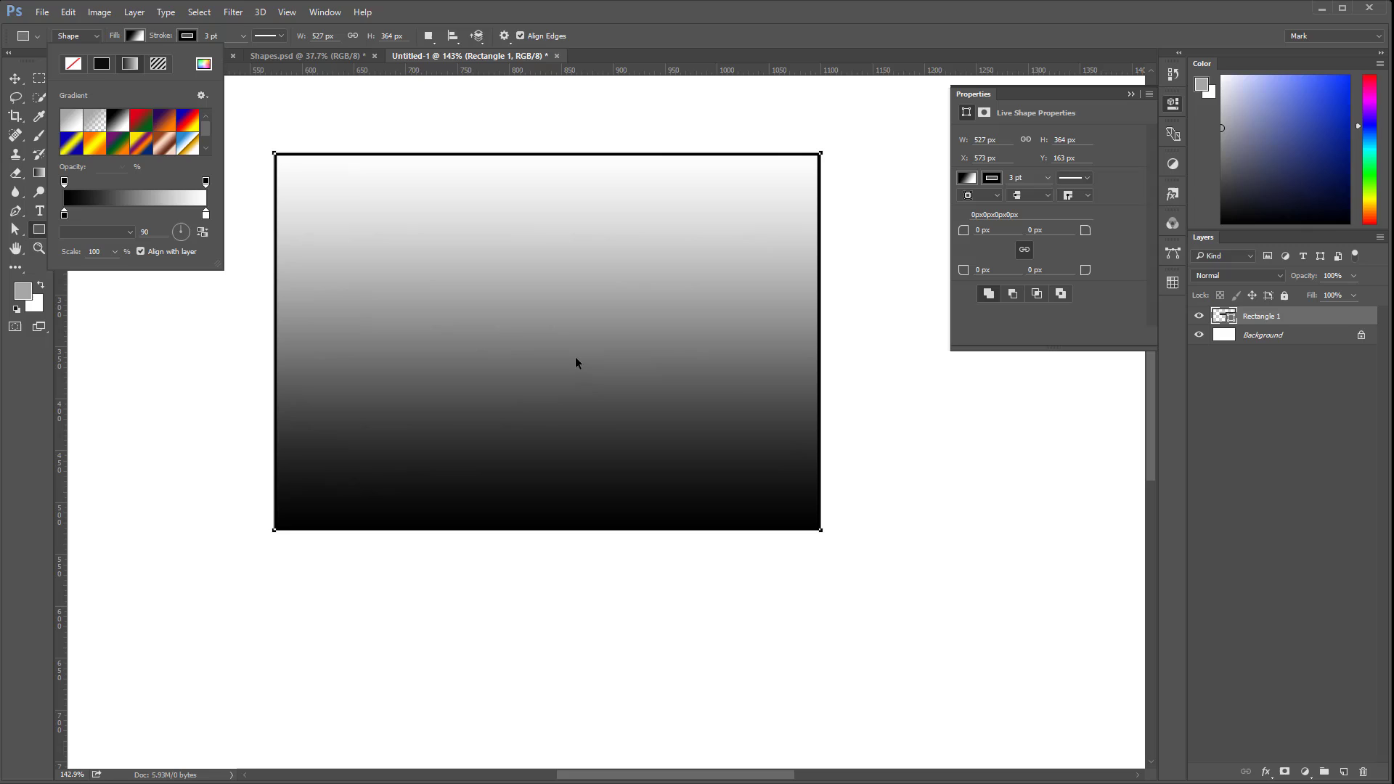
pyautogui.click(102, 64)
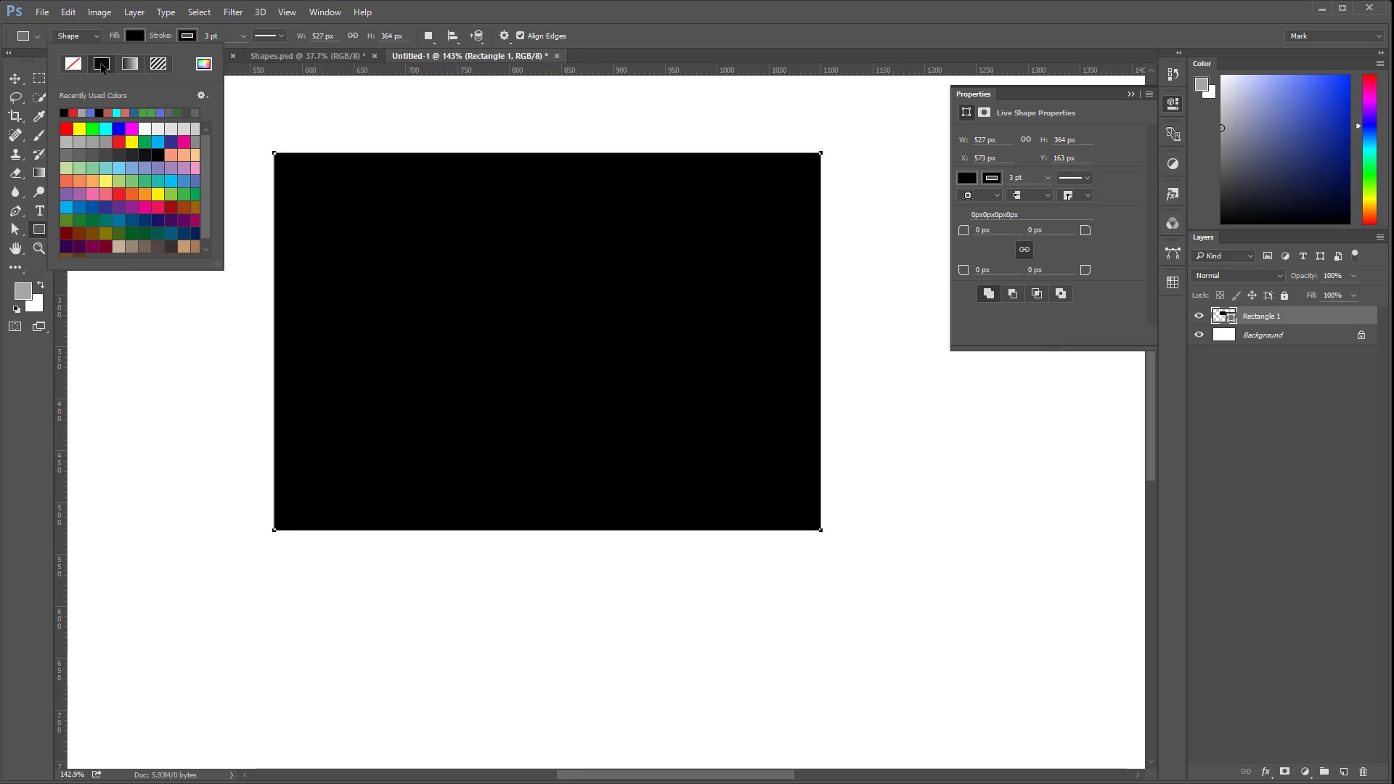
pyautogui.click(82, 113)
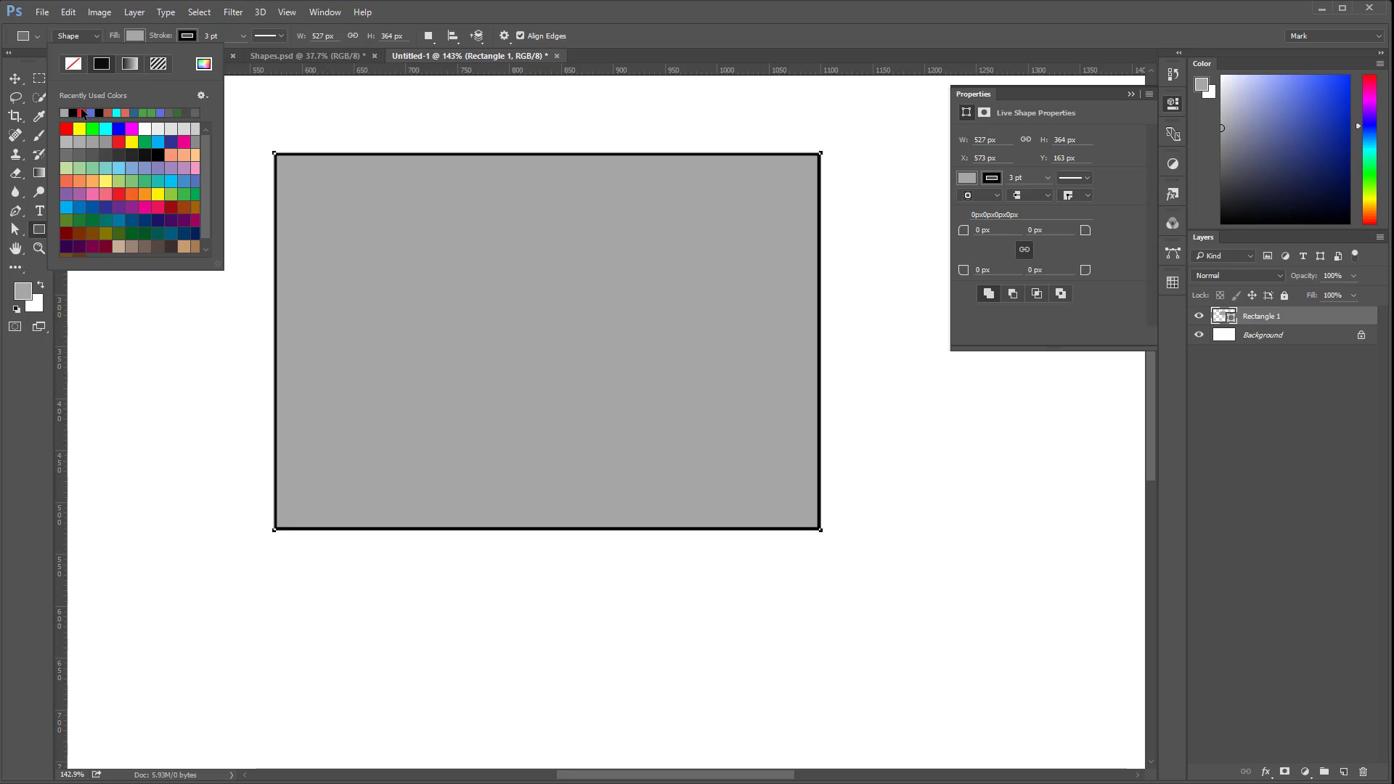
pyautogui.moveTo(87, 104)
pyautogui.mouseDown()
pyautogui.moveTo(140, 102)
pyautogui.moveTo(62, 110)
pyautogui.mouseUp()
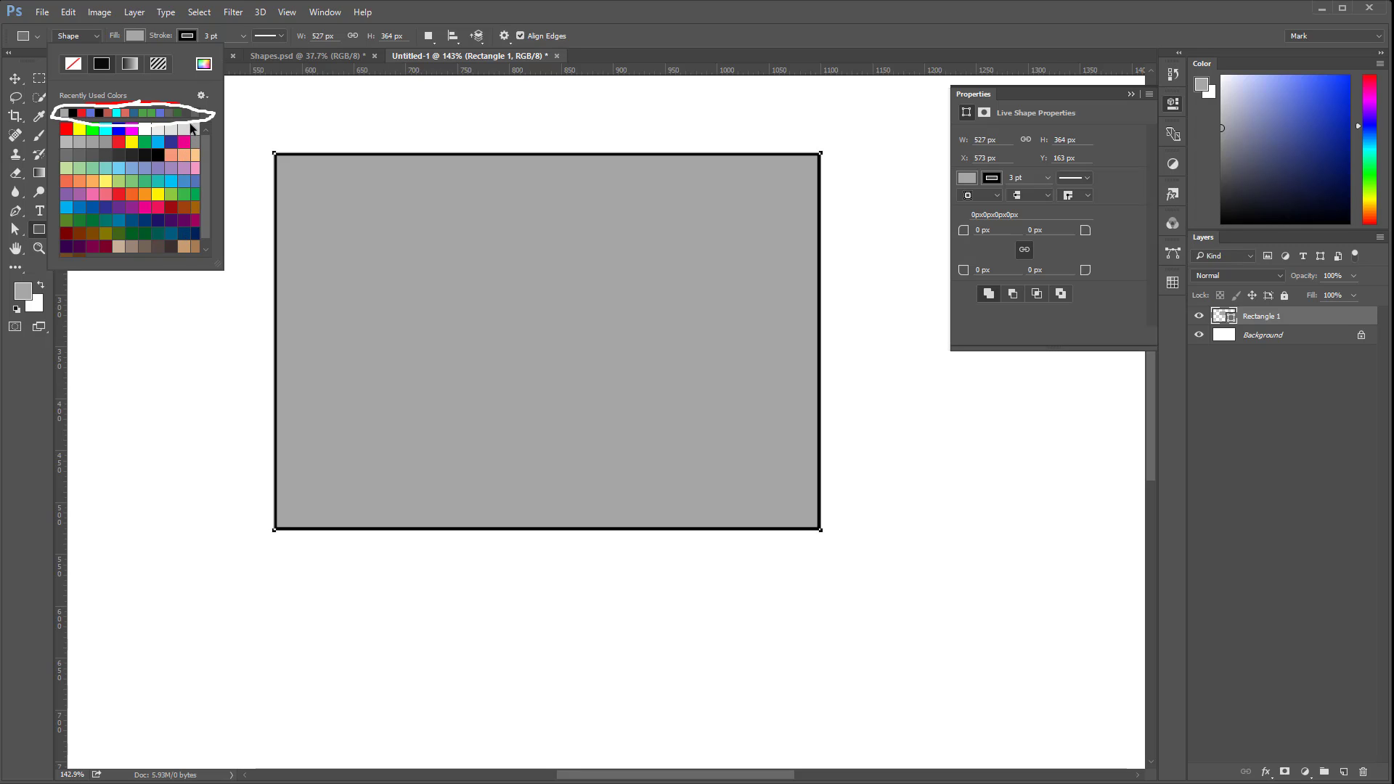
pyautogui.press('Escape')
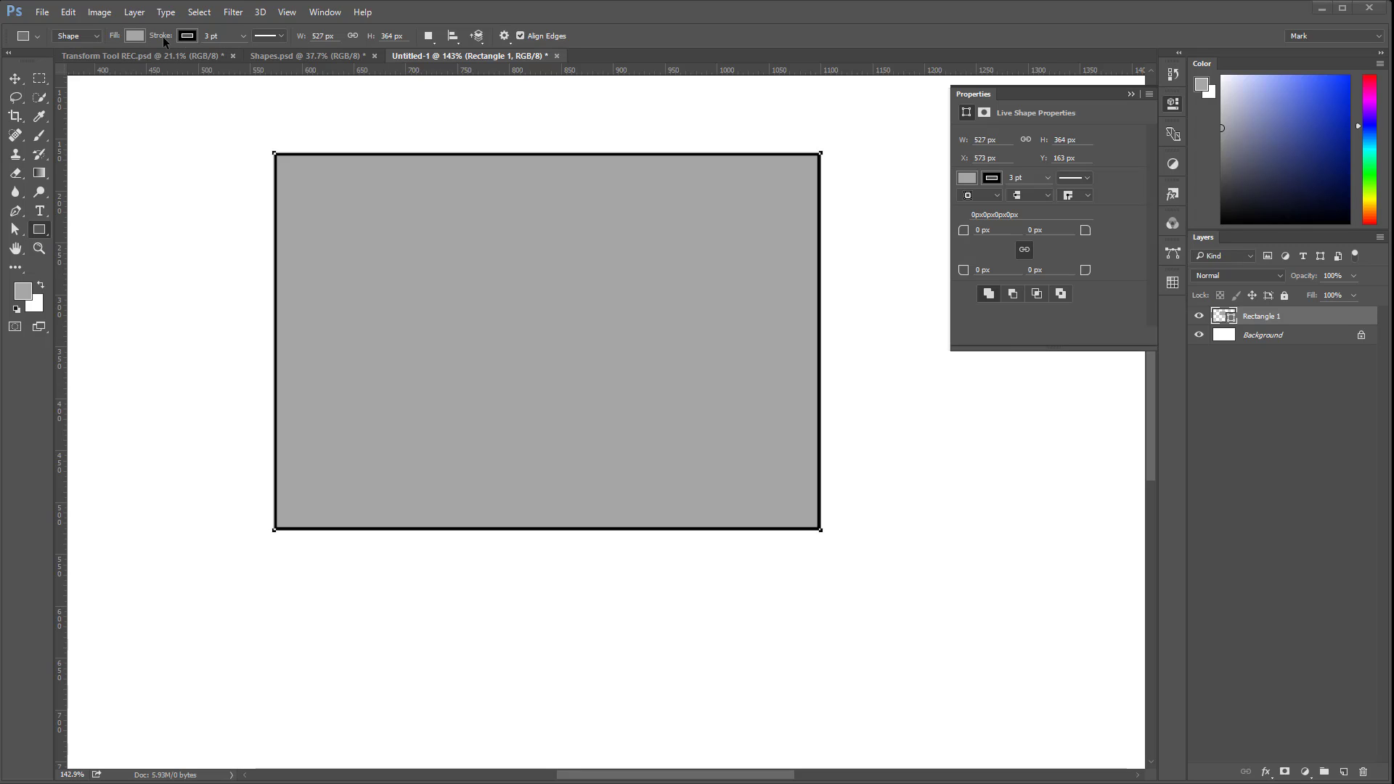
pyautogui.click(135, 35)
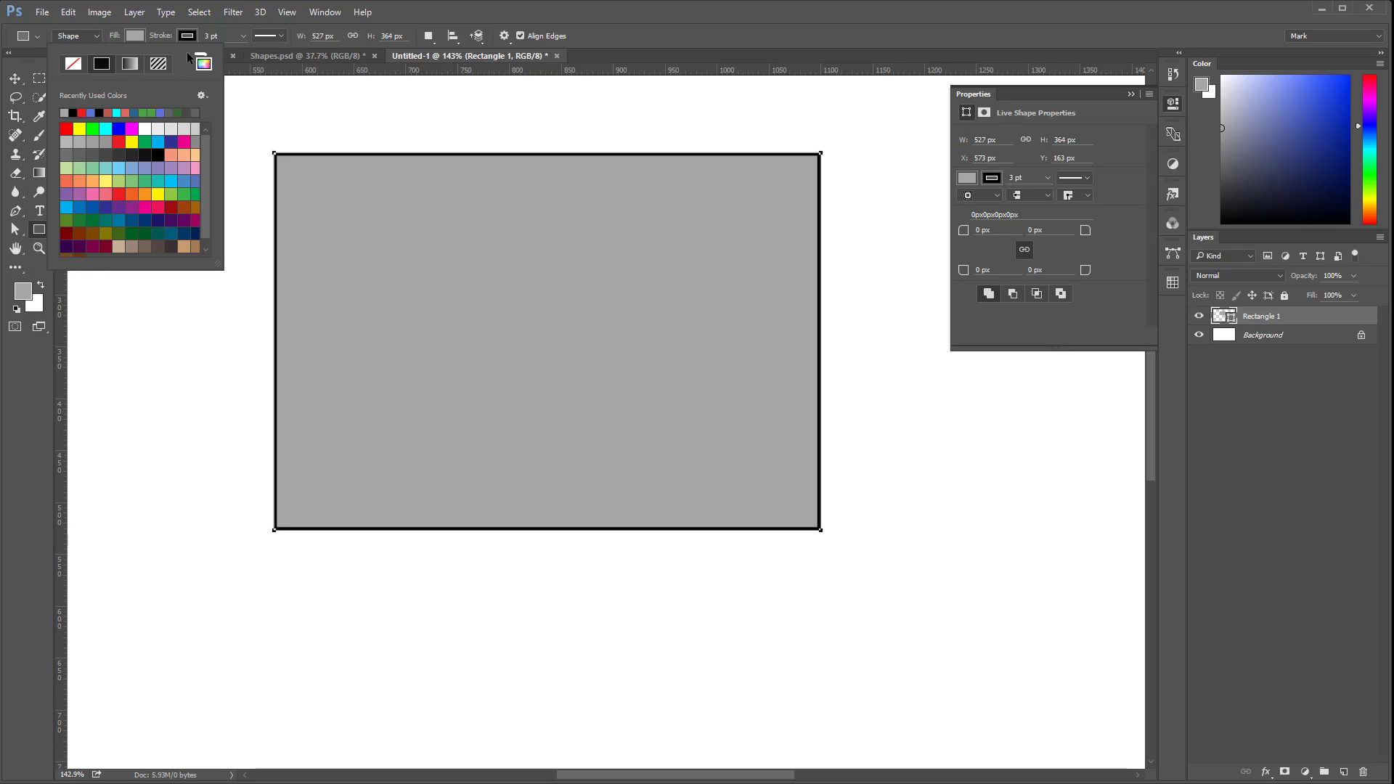
pyautogui.moveTo(190, 56)
pyautogui.mouseDown()
pyautogui.moveTo(241, 88)
pyautogui.moveTo(194, 54)
pyautogui.moveTo(187, 131)
pyautogui.moveTo(194, 86)
pyautogui.moveTo(197, 102)
pyautogui.moveTo(171, 100)
pyautogui.mouseUp()
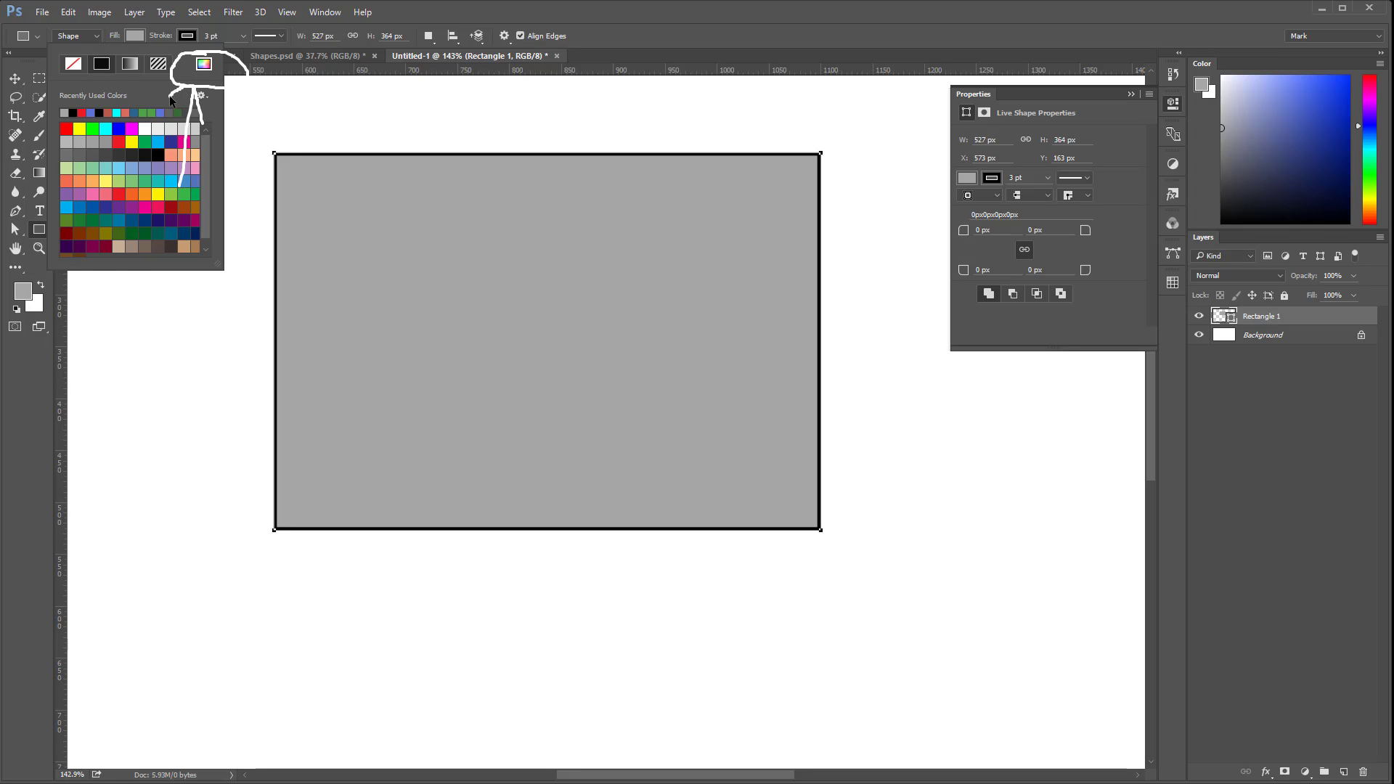
pyautogui.press('Escape')
pyautogui.click(145, 37)
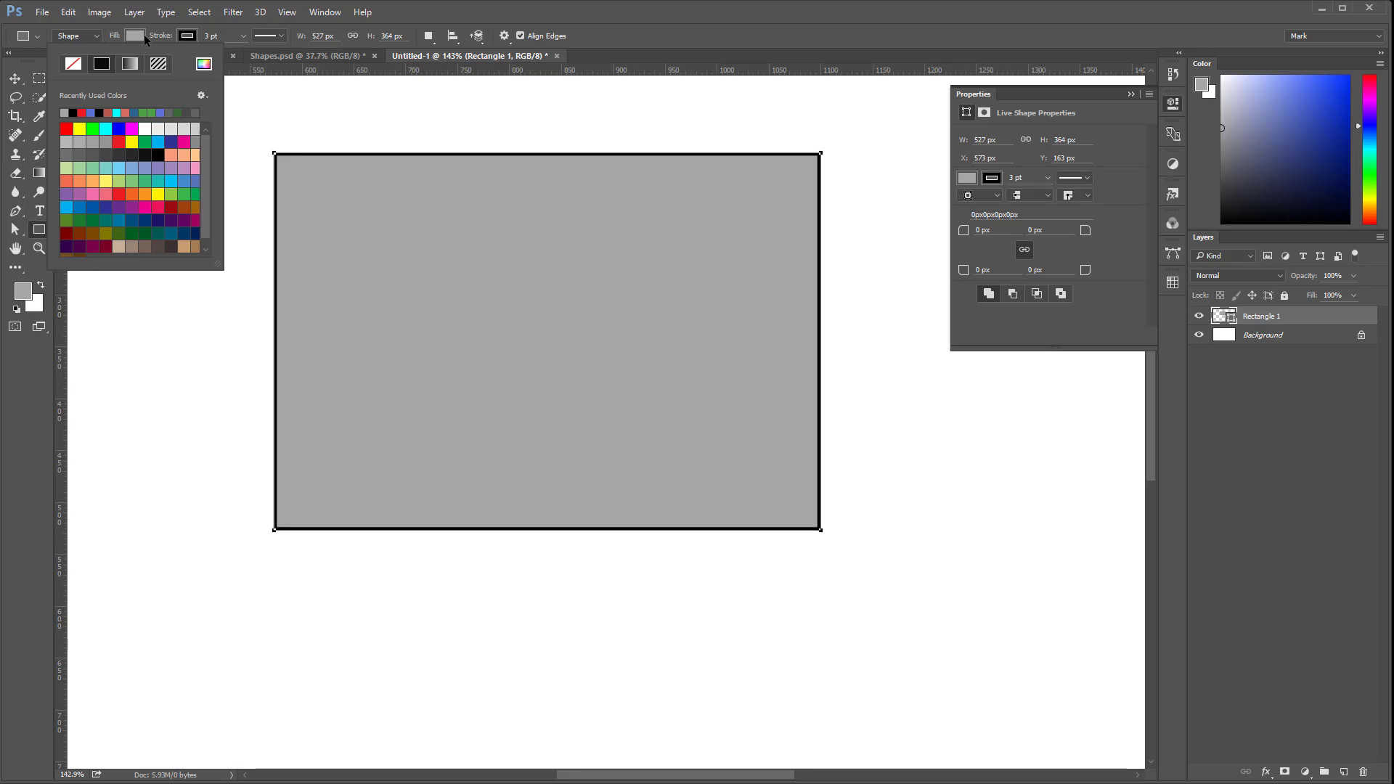
# Pick a medium green in the Color Picker and apply it as the fill
pyautogui.click(204, 64)
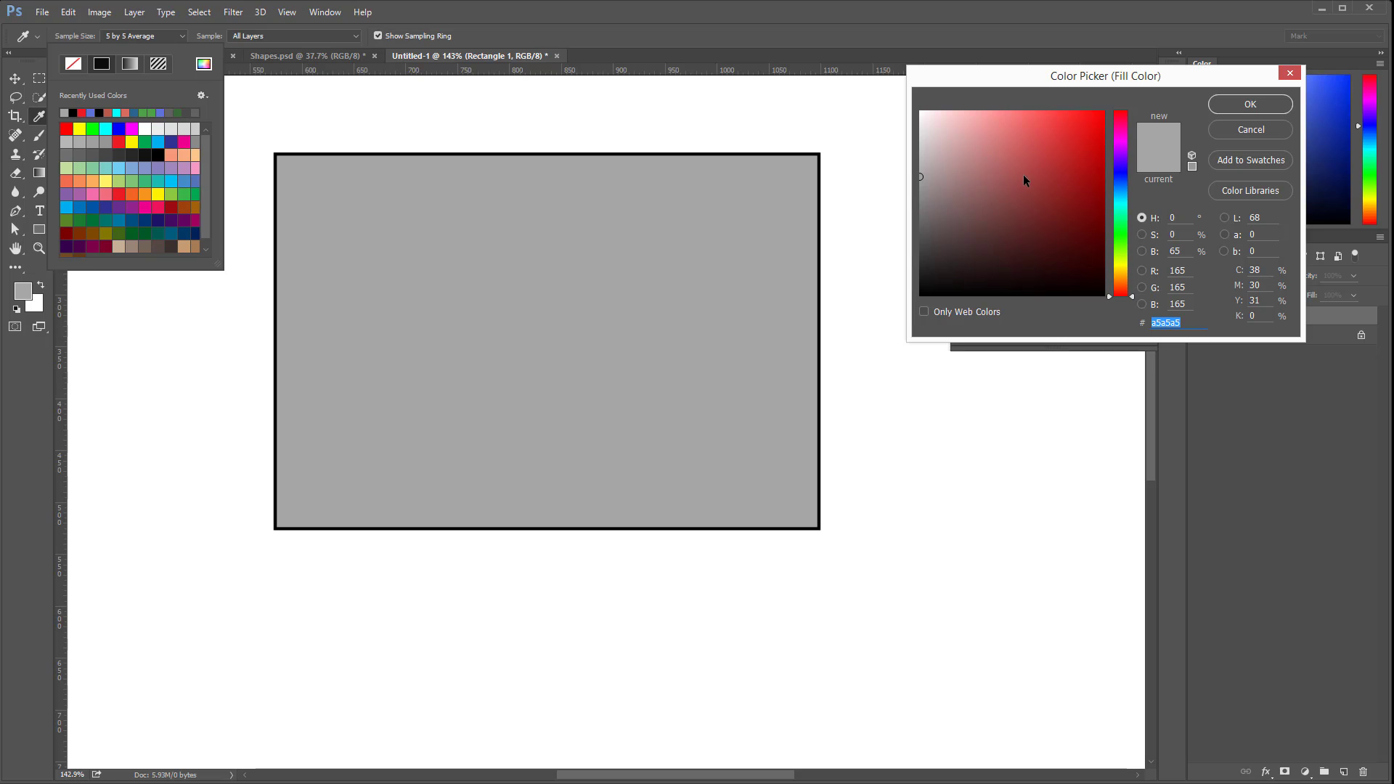
pyautogui.moveTo(1125, 281); pyautogui.dragTo(1118, 247)
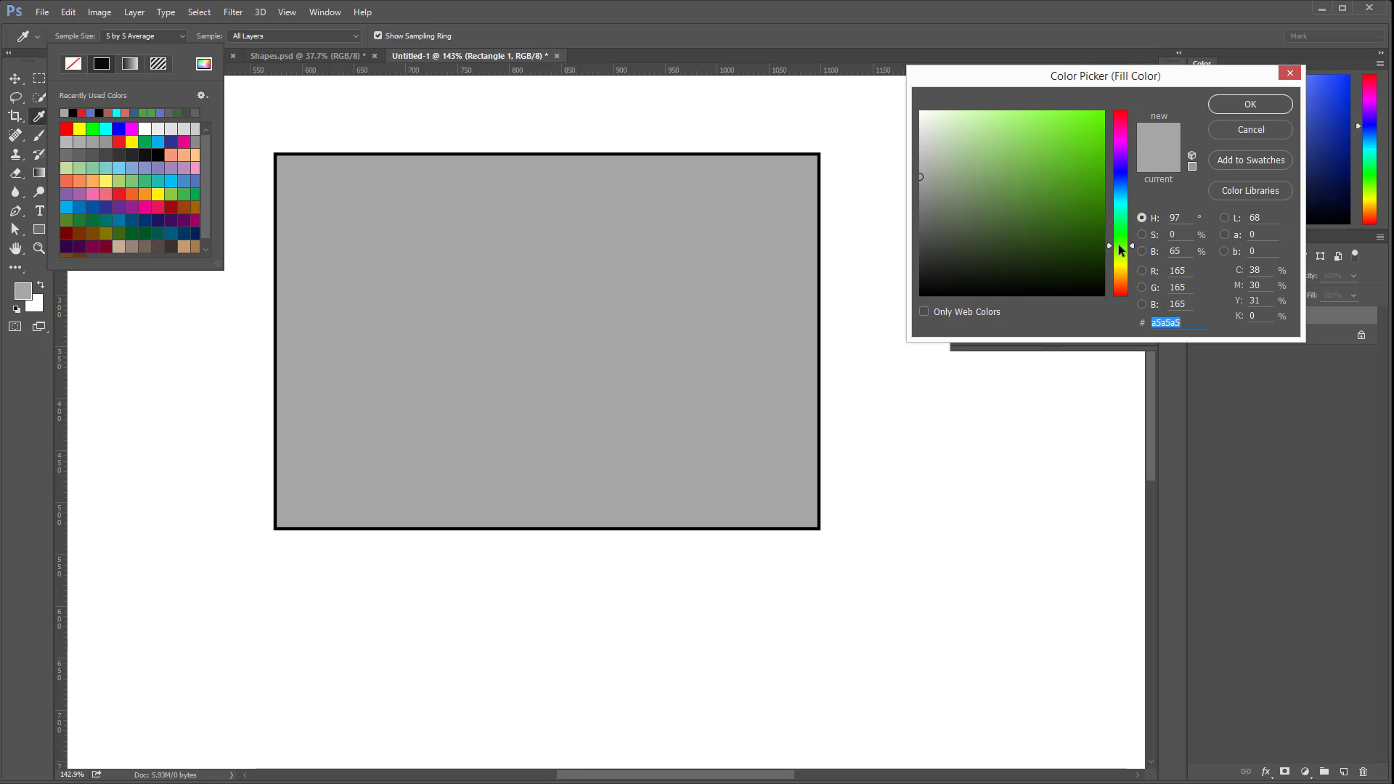
pyautogui.moveTo(1045, 181); pyautogui.dragTo(1023, 164)
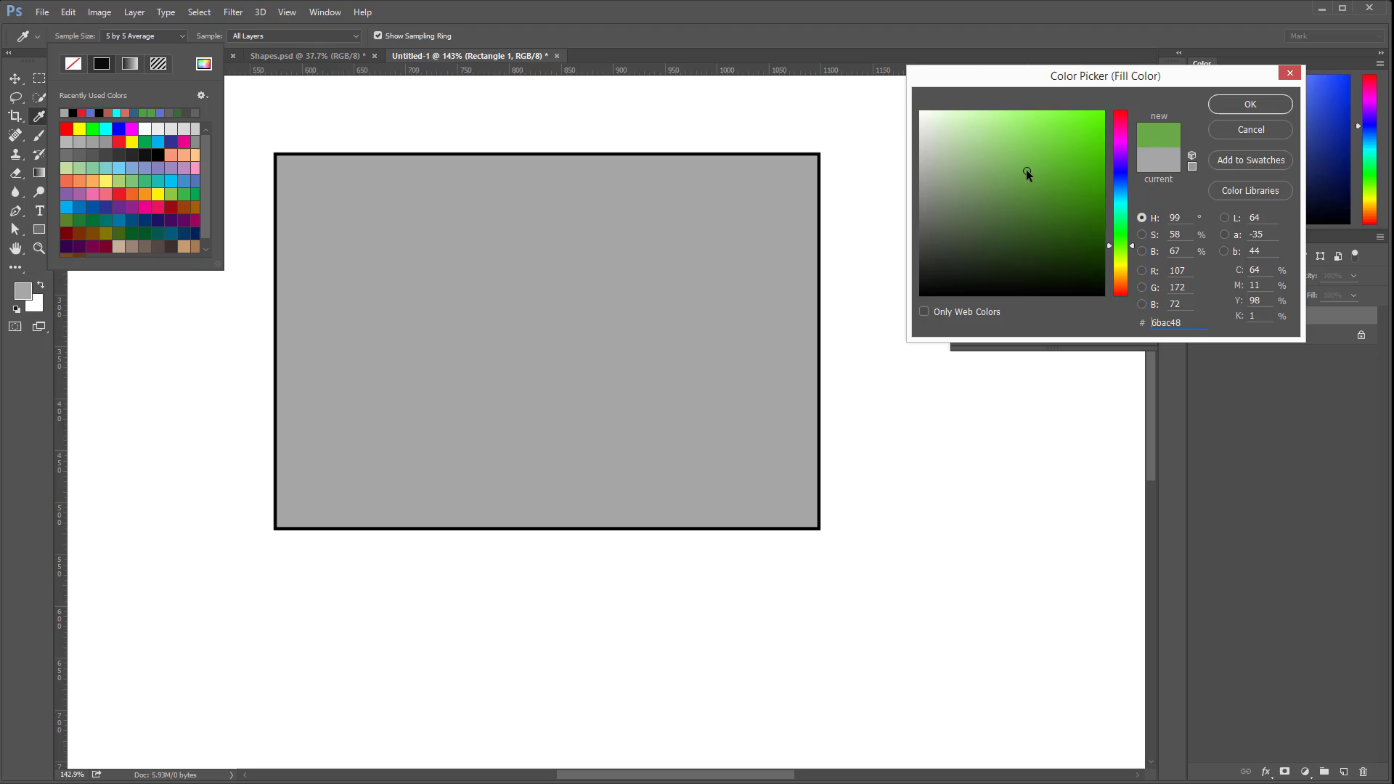
pyautogui.click(1252, 104)
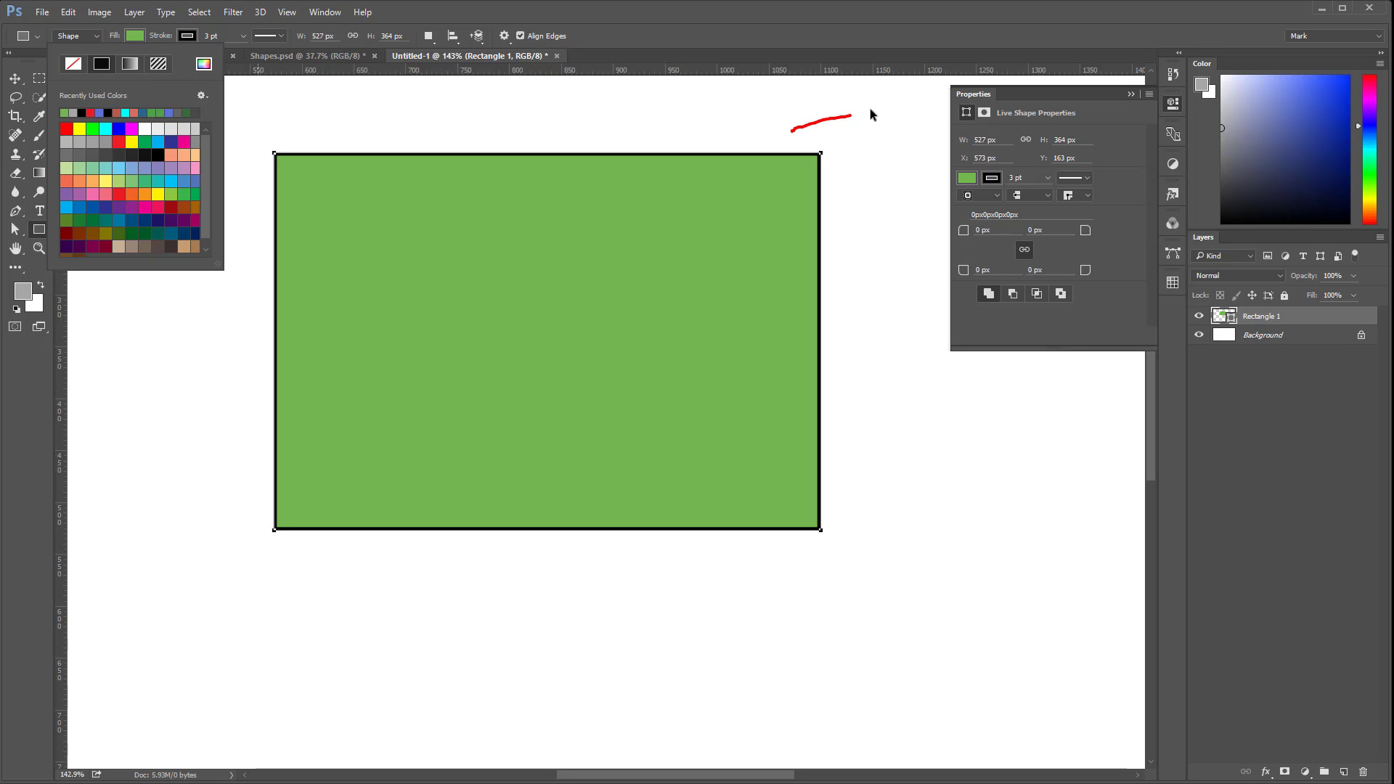
# Close the fill colour choices and show the rectangle's Live Shape Properties panel
pyautogui.moveTo(900, 91)
pyautogui.mouseDown()
pyautogui.moveTo(937, 99)
pyautogui.moveTo(912, 123)
pyautogui.mouseUp()
pyautogui.moveTo(1036, 165); pyautogui.dragTo(951, 182)
pyautogui.moveTo(959, 315)
pyautogui.mouseDown()
pyautogui.moveTo(1107, 329)
pyautogui.moveTo(1135, 235)
pyautogui.moveTo(1127, 174)
pyautogui.moveTo(1026, 161)
pyautogui.mouseUp()
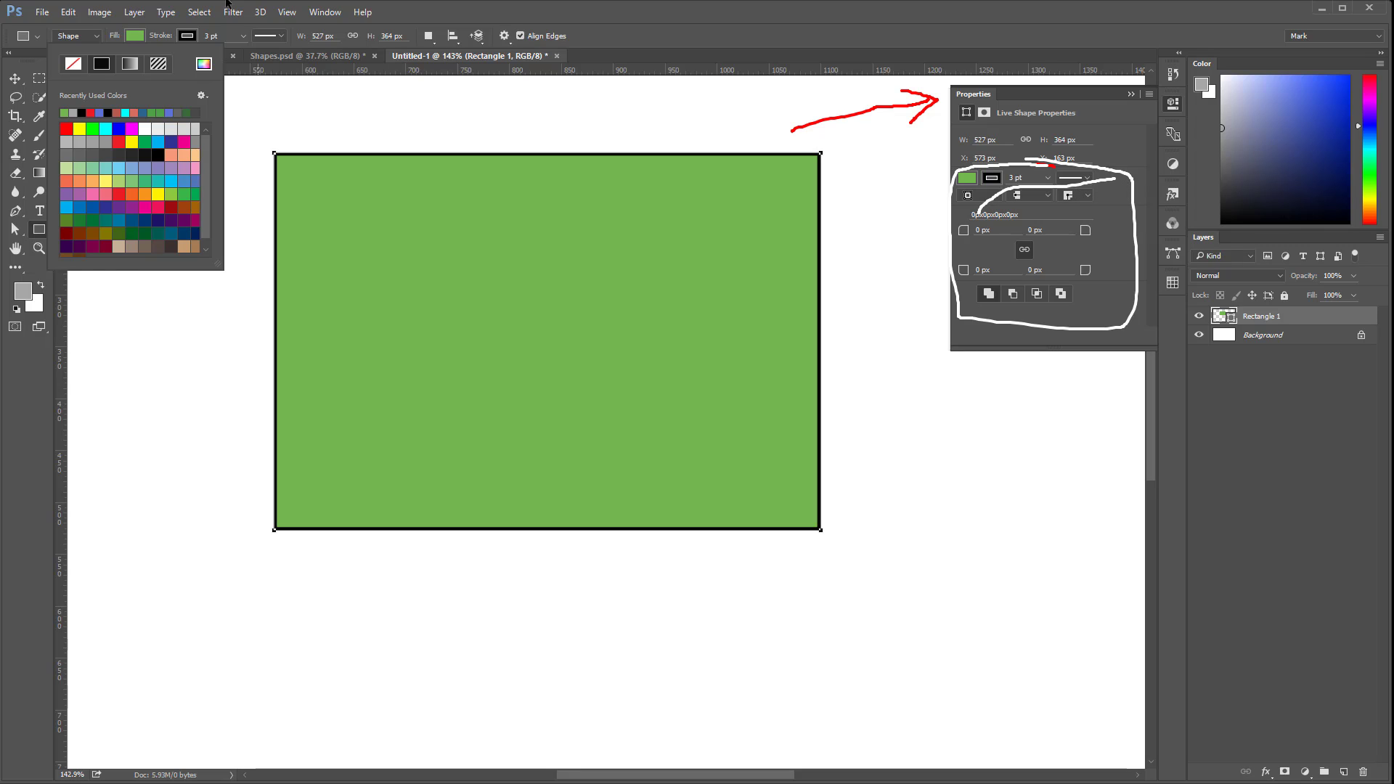
pyautogui.press('Escape')
pyautogui.click(363, 13)
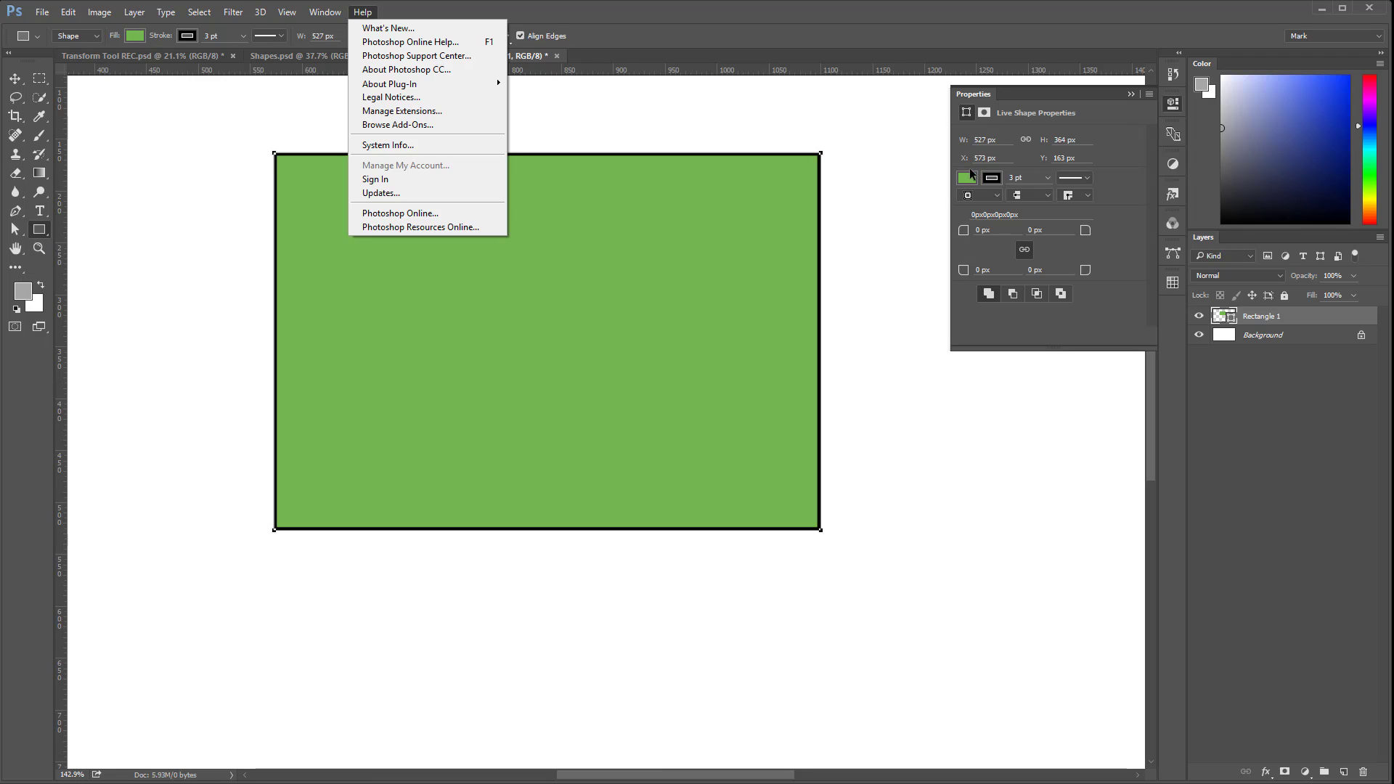
pyautogui.moveTo(1044, 168)
pyautogui.mouseDown()
pyautogui.moveTo(971, 165)
pyautogui.moveTo(948, 182)
pyautogui.moveTo(989, 196)
pyautogui.moveTo(1058, 184)
pyautogui.moveTo(1051, 167)
pyautogui.mouseUp()
pyautogui.moveTo(969, 177)
pyautogui.mouseDown()
pyautogui.moveTo(988, 131)
pyautogui.moveTo(998, 171)
pyautogui.moveTo(1022, 135)
pyautogui.moveTo(1030, 191)
pyautogui.moveTo(1031, 172)
pyautogui.moveTo(1006, 172)
pyautogui.moveTo(1015, 186)
pyautogui.moveTo(1047, 175)
pyautogui.moveTo(1011, 172)
pyautogui.moveTo(1012, 186)
pyautogui.moveTo(1037, 186)
pyautogui.moveTo(1005, 177)
pyautogui.mouseUp()
pyautogui.press('Escape')
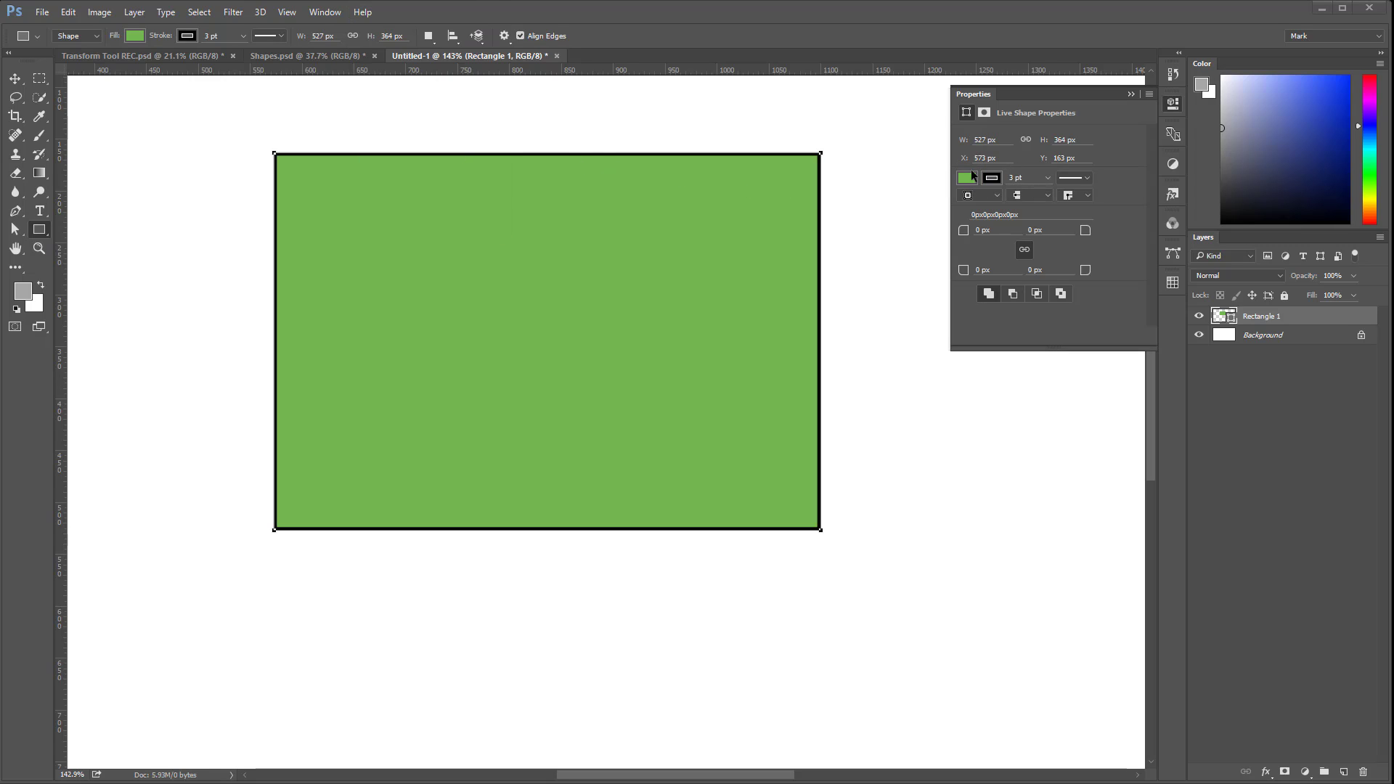
pyautogui.moveTo(1060, 164); pyautogui.dragTo(948, 174)
pyautogui.moveTo(1044, 190); pyautogui.dragTo(1060, 169)
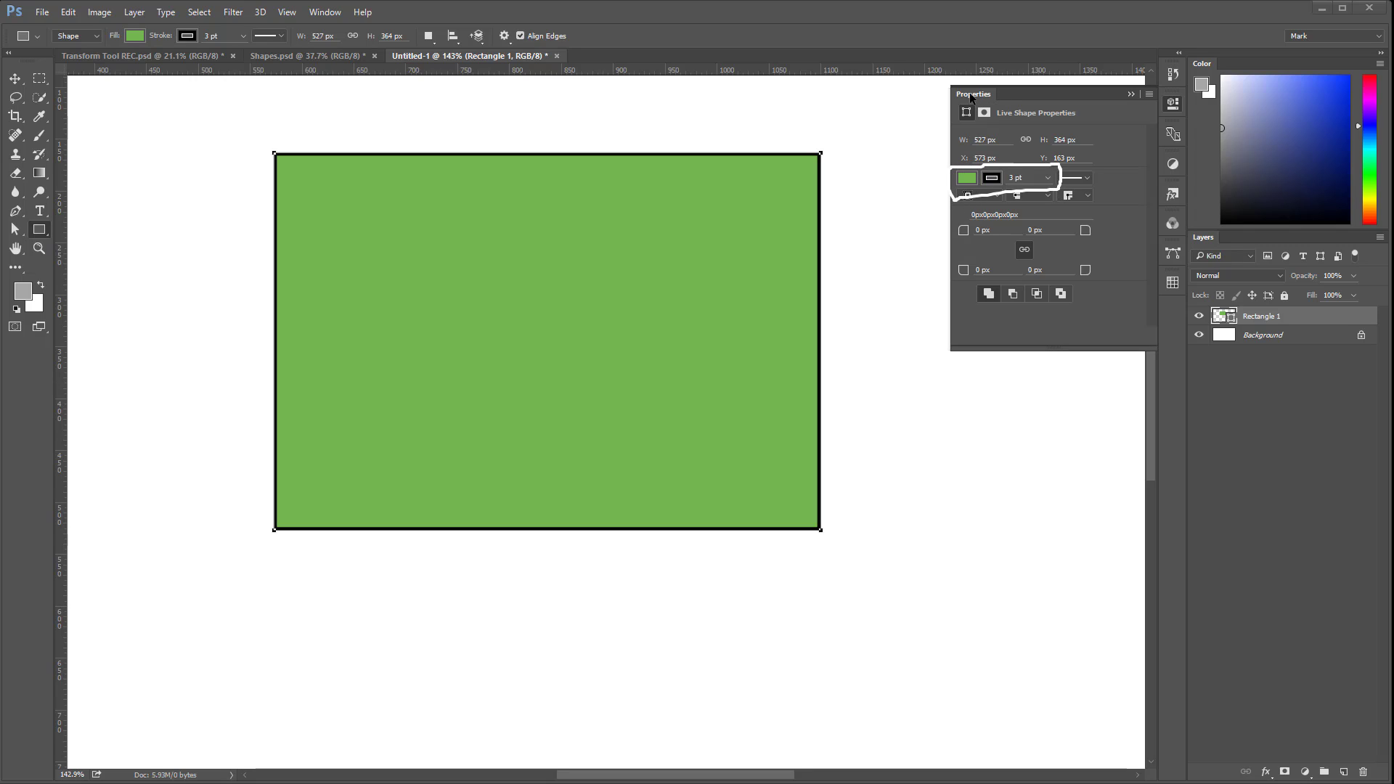
pyautogui.moveTo(294, 27)
pyautogui.mouseDown()
pyautogui.moveTo(126, 21)
pyautogui.moveTo(105, 38)
pyautogui.moveTo(252, 51)
pyautogui.moveTo(251, 22)
pyautogui.moveTo(177, 29)
pyautogui.mouseUp()
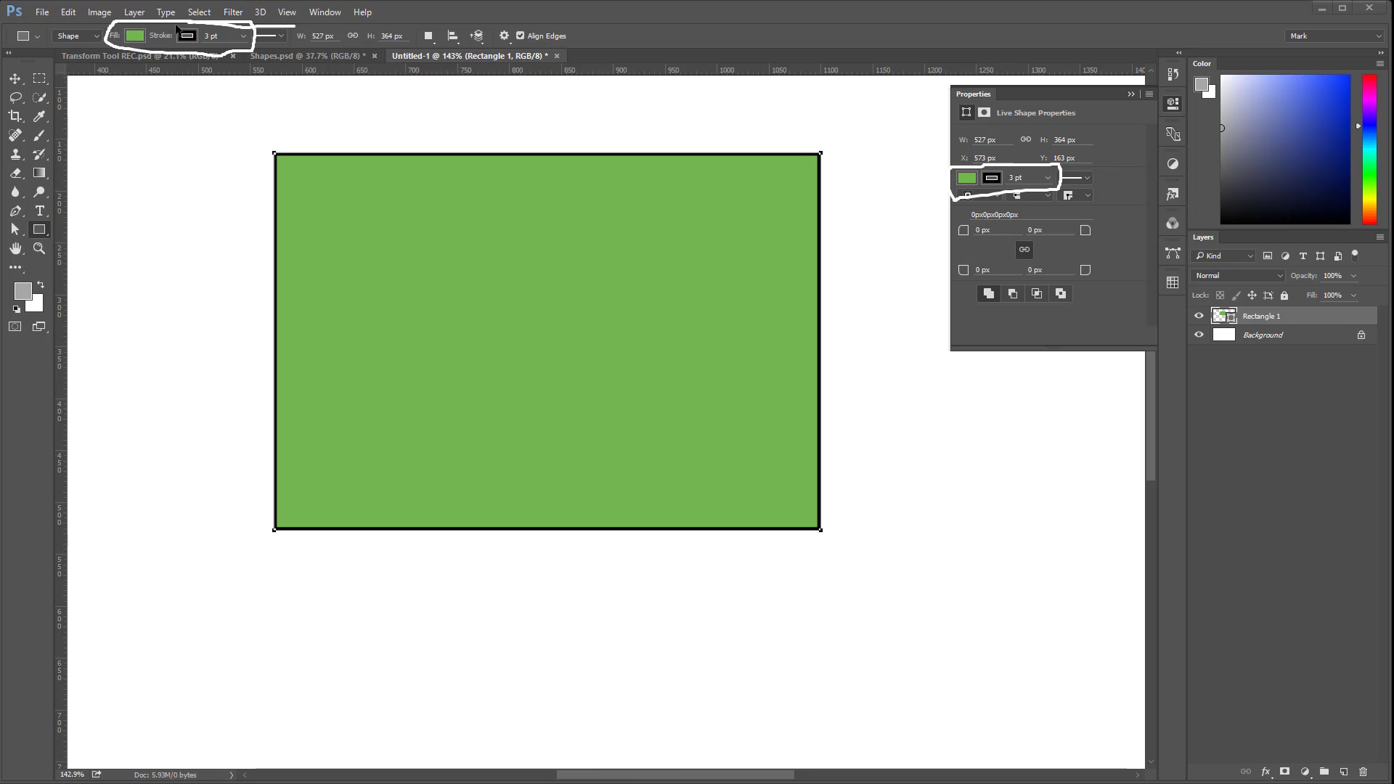
pyautogui.press('Escape')
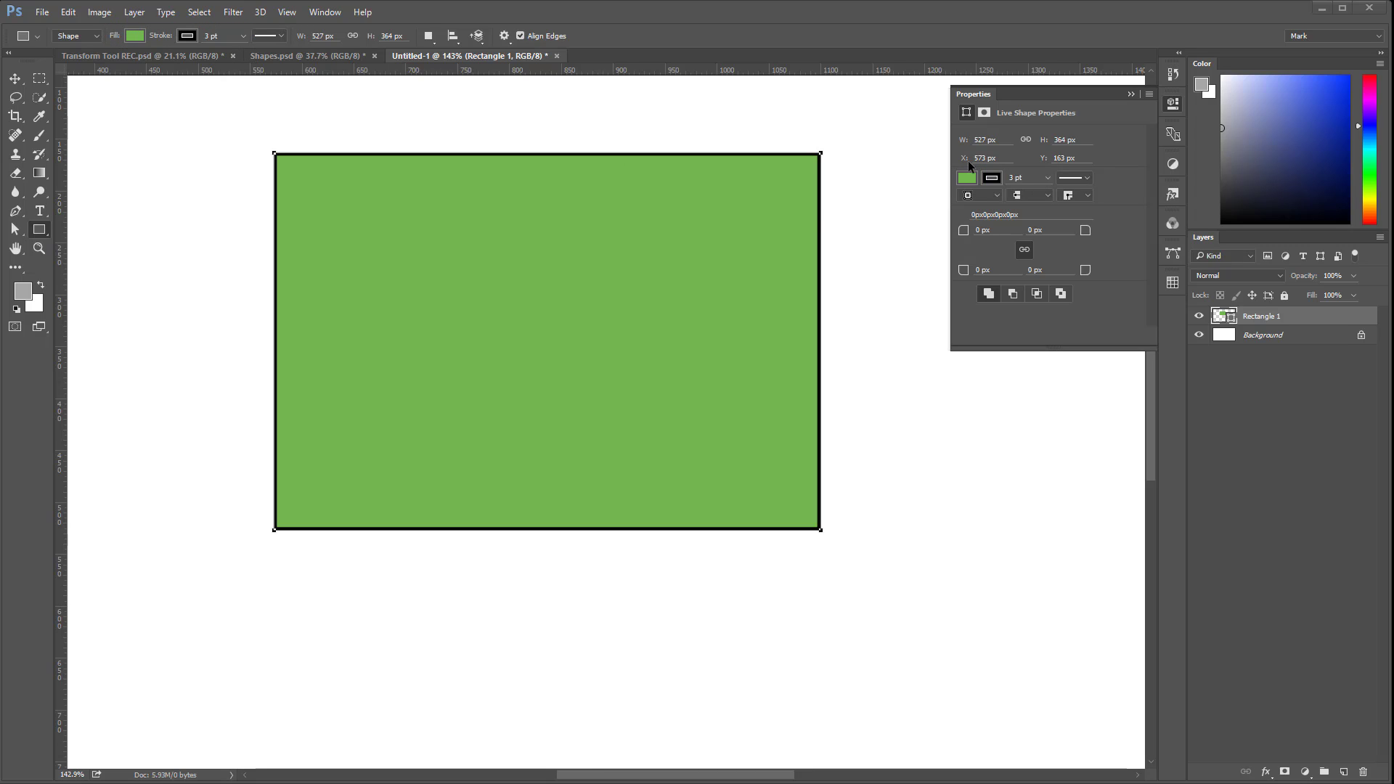
# Draw a 209 × 199 px rectangle right of the first with a 15.97 pt stroke
pyautogui.click(1173, 107)
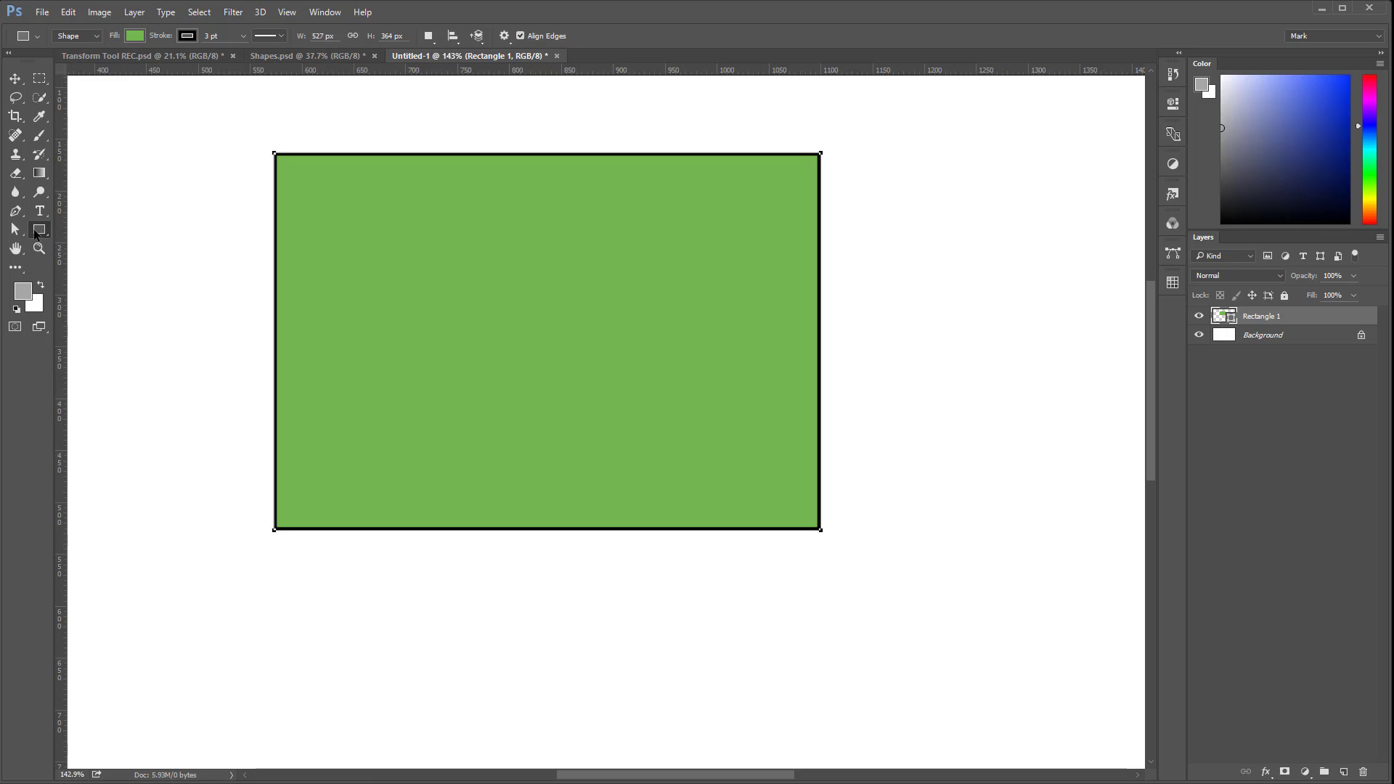
pyautogui.moveTo(872, 235); pyautogui.dragTo(1089, 441)
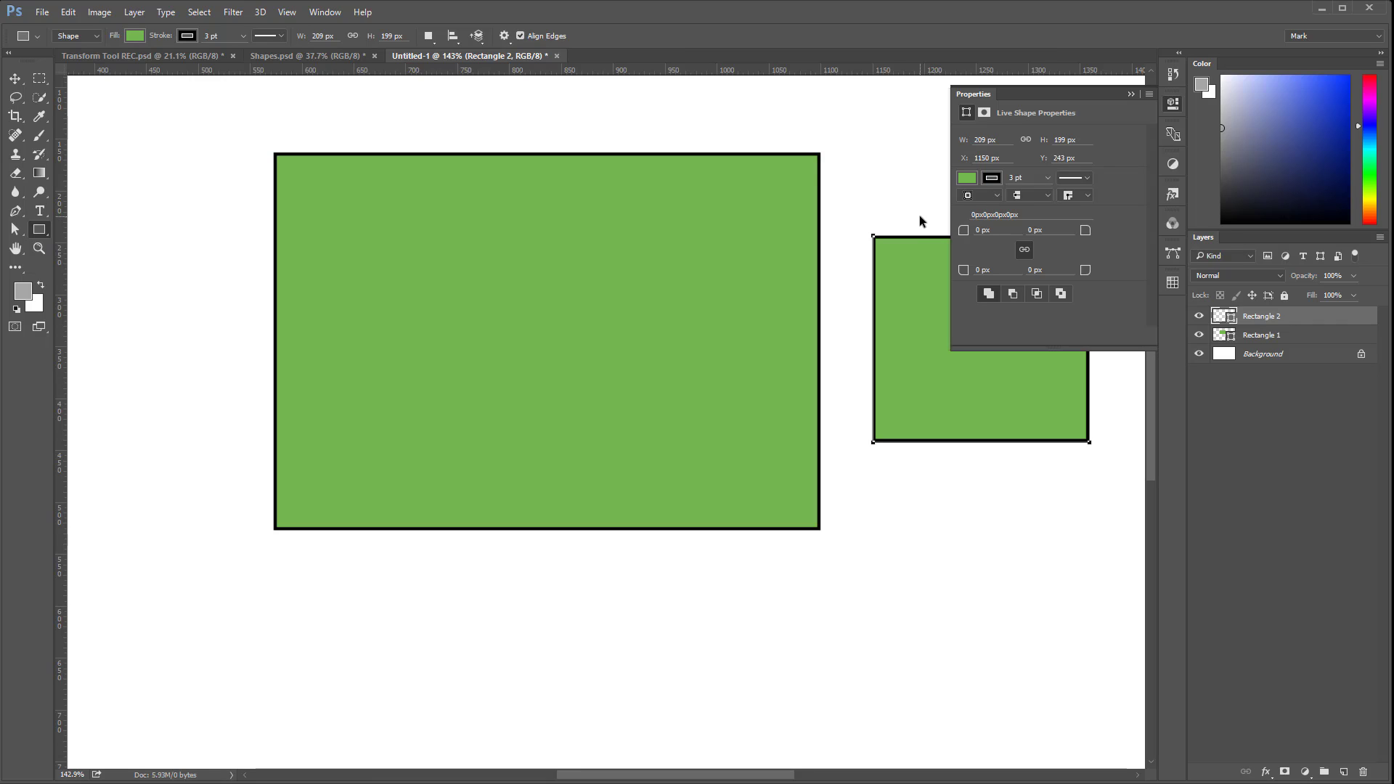
pyautogui.click(1048, 177)
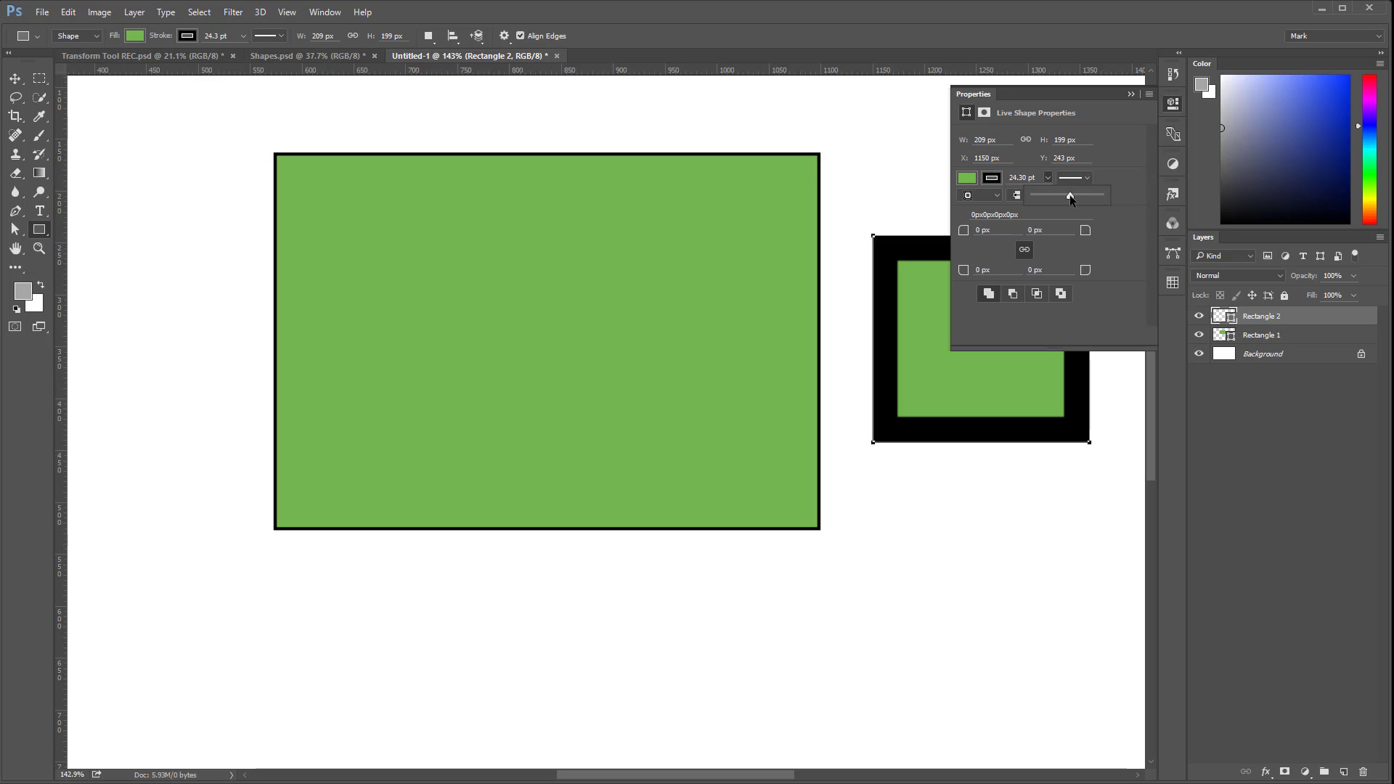
pyautogui.moveTo(1066, 196); pyautogui.dragTo(1060, 194)
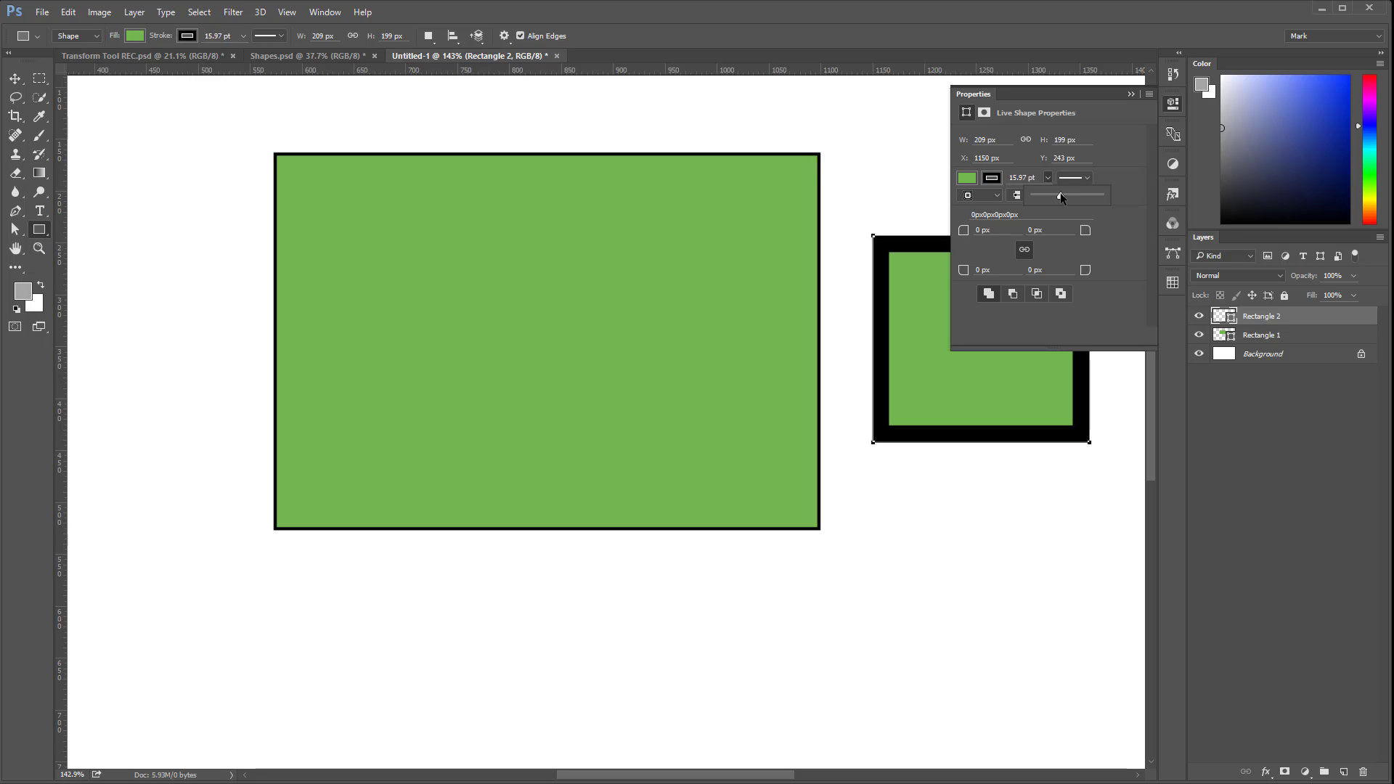
pyautogui.click(1064, 319)
# Thicken Rectangle 2's black stroke to 32.63 pt around its green fill
pyautogui.click(243, 35)
pyautogui.moveTo(259, 55); pyautogui.dragTo(261, 54)
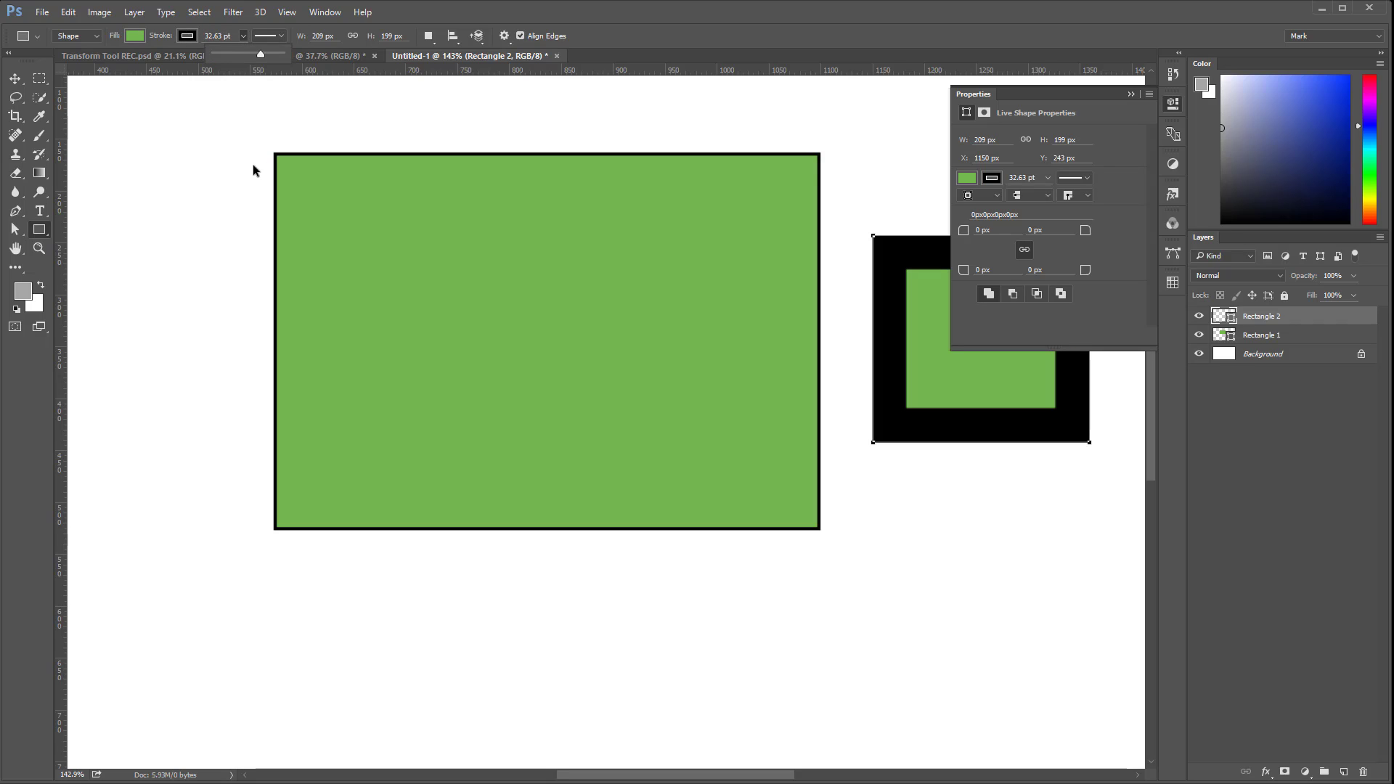
pyautogui.moveTo(281, 23)
pyautogui.mouseDown()
pyautogui.moveTo(135, 18)
pyautogui.moveTo(128, 32)
pyautogui.moveTo(201, 56)
pyautogui.moveTo(279, 28)
pyautogui.mouseUp()
pyautogui.moveTo(1099, 164)
pyautogui.mouseDown()
pyautogui.moveTo(950, 168)
pyautogui.moveTo(1016, 190)
pyautogui.moveTo(1104, 187)
pyautogui.moveTo(1019, 158)
pyautogui.mouseUp()
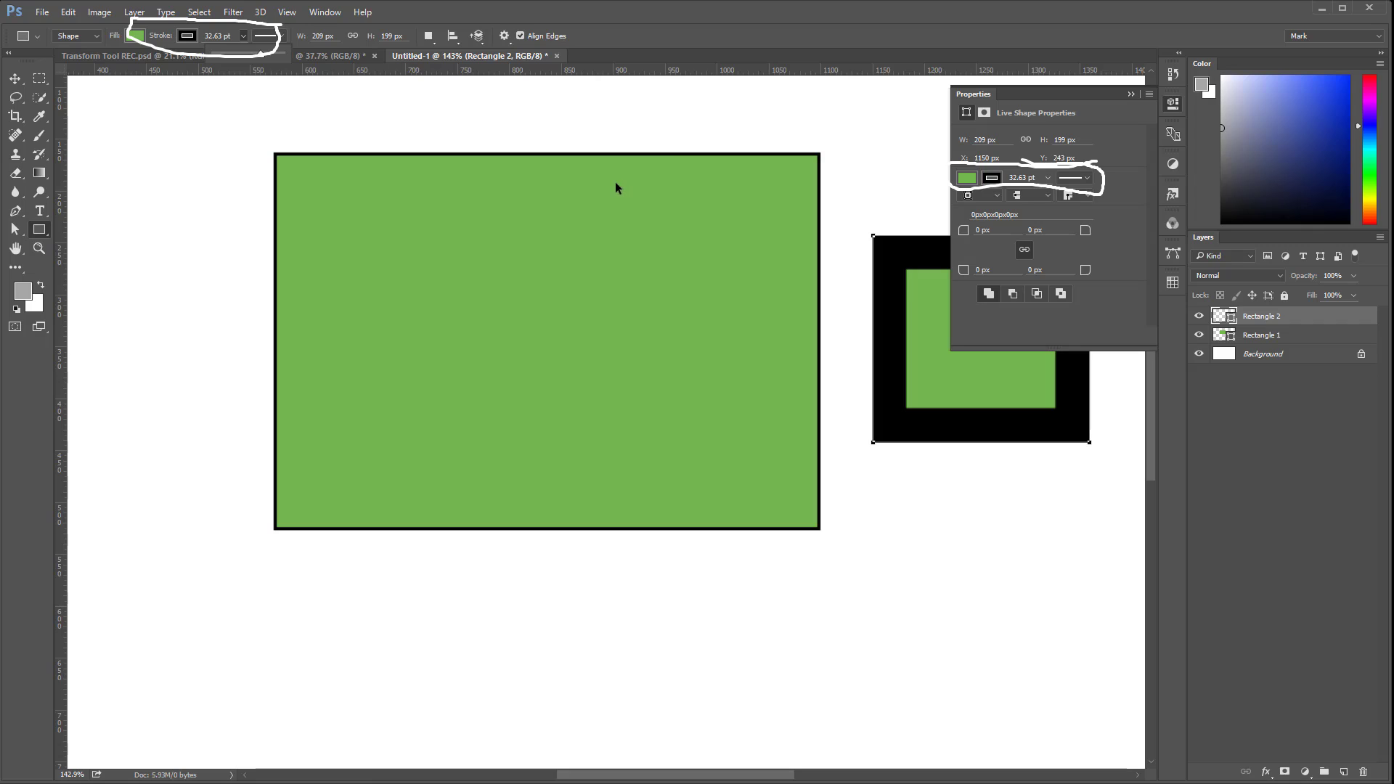
pyautogui.moveTo(520, 51)
pyautogui.mouseDown()
pyautogui.moveTo(310, 37)
pyautogui.moveTo(333, 50)
pyautogui.mouseUp()
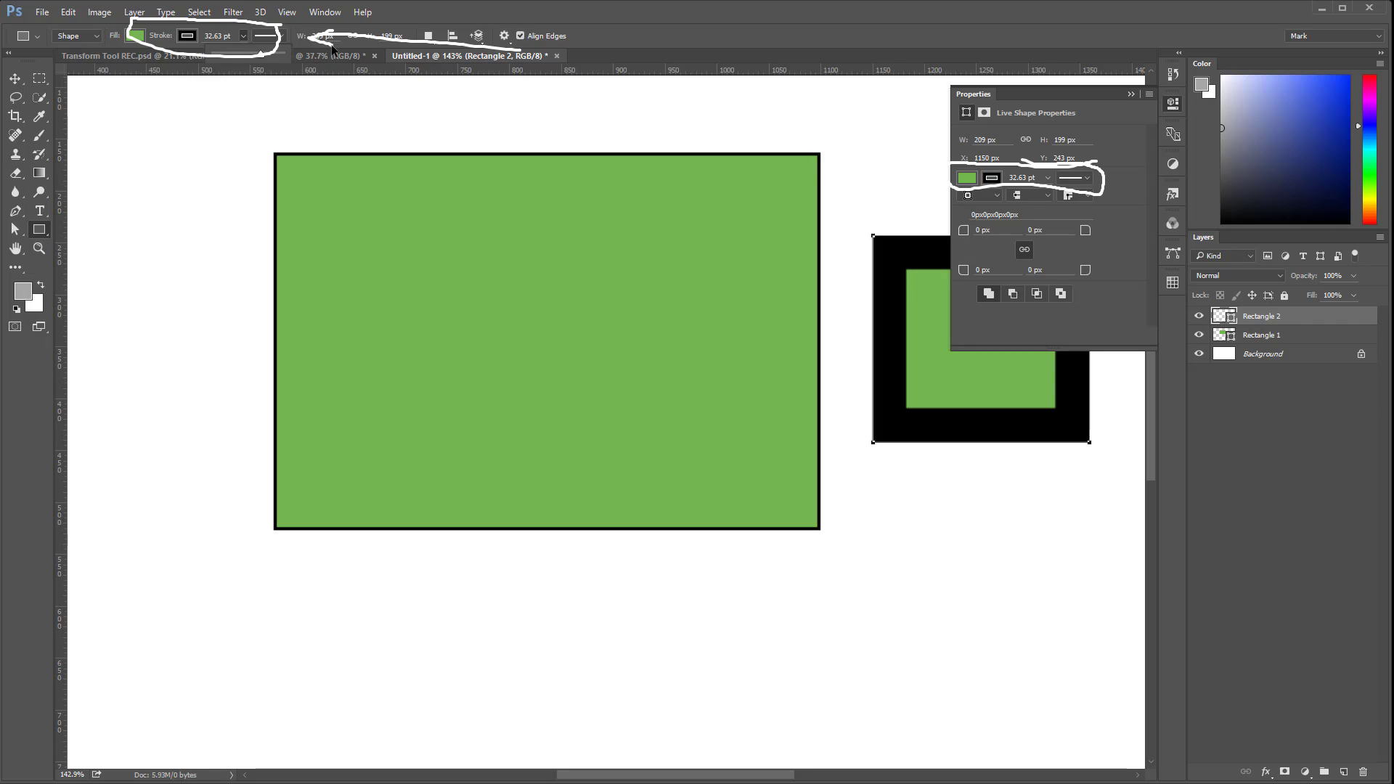
pyautogui.moveTo(610, 29)
pyautogui.mouseDown()
pyautogui.moveTo(305, 37)
pyautogui.moveTo(508, 29)
pyautogui.moveTo(450, 33)
pyautogui.mouseUp()
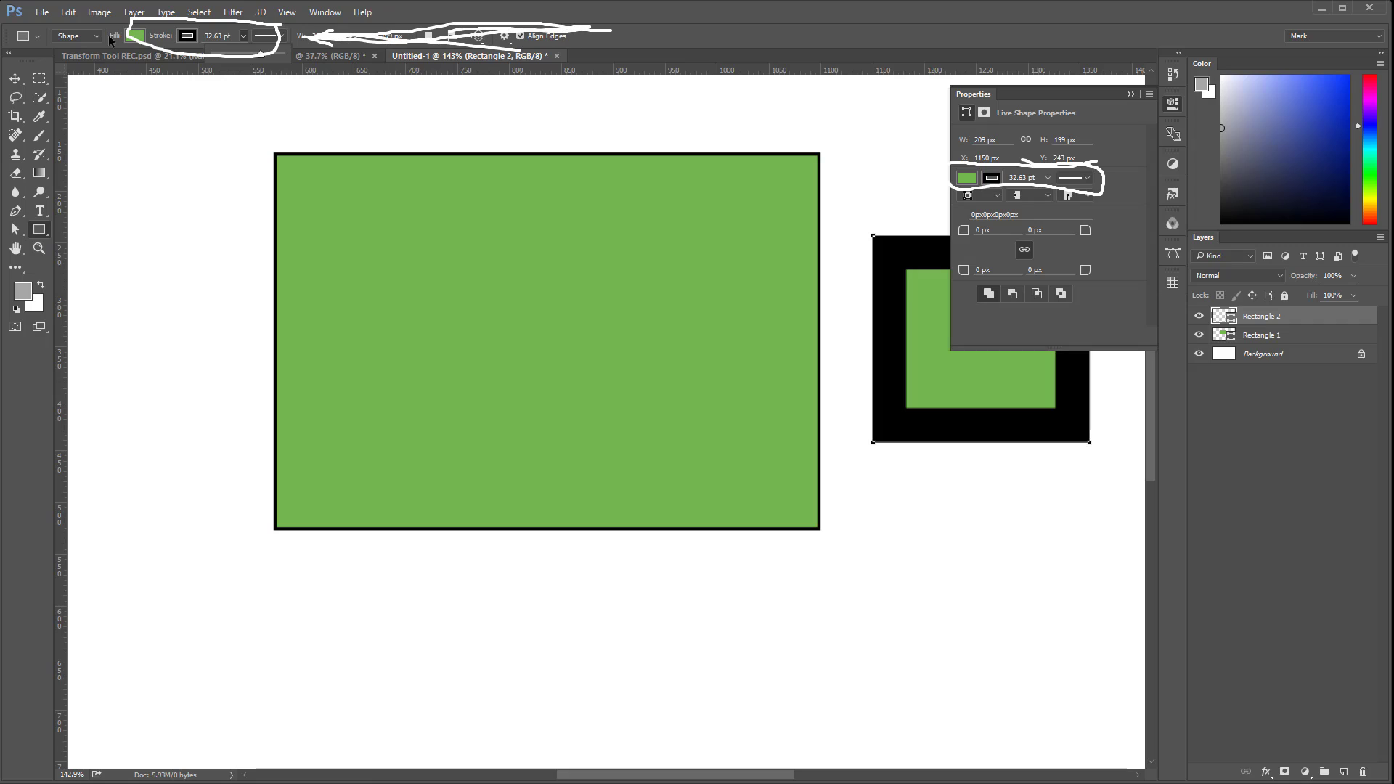
pyautogui.moveTo(94, 38); pyautogui.dragTo(17, 37)
pyautogui.moveTo(18, 36); pyautogui.dragTo(98, 39)
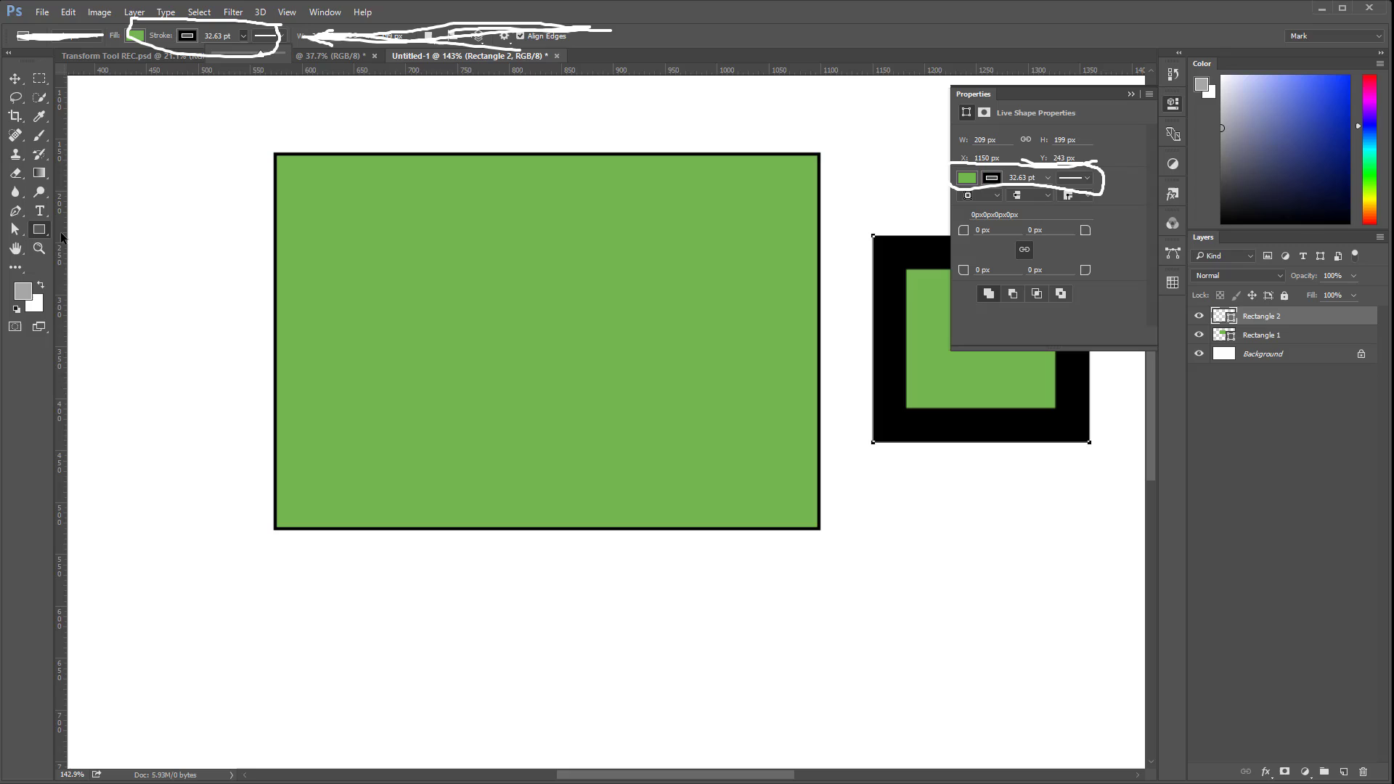
pyautogui.moveTo(167, 226)
pyautogui.mouseDown()
pyautogui.moveTo(86, 212)
pyautogui.moveTo(102, 235)
pyautogui.mouseUp()
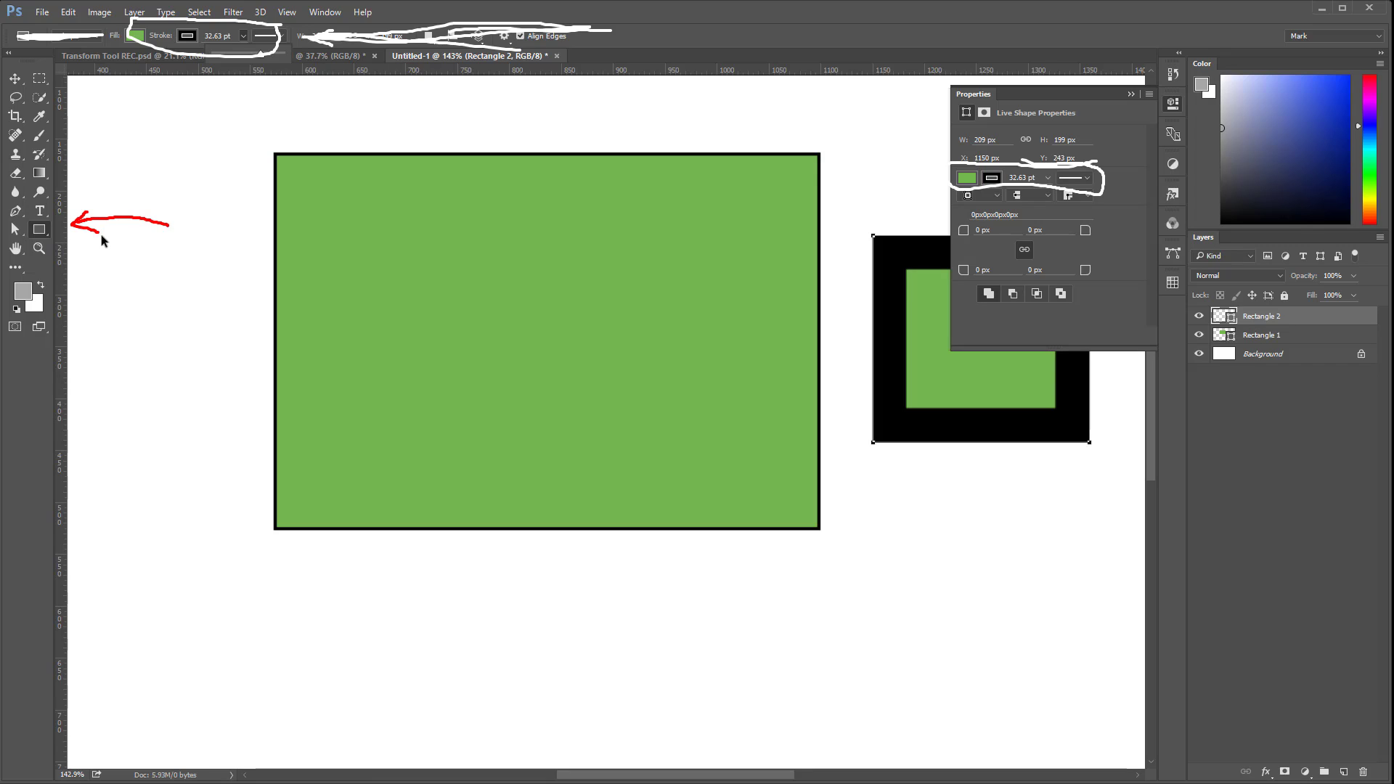
pyautogui.moveTo(168, 180)
pyautogui.mouseDown()
pyautogui.moveTo(182, 112)
pyautogui.moveTo(206, 122)
pyautogui.moveTo(186, 82)
pyautogui.mouseUp()
pyautogui.press('Escape')
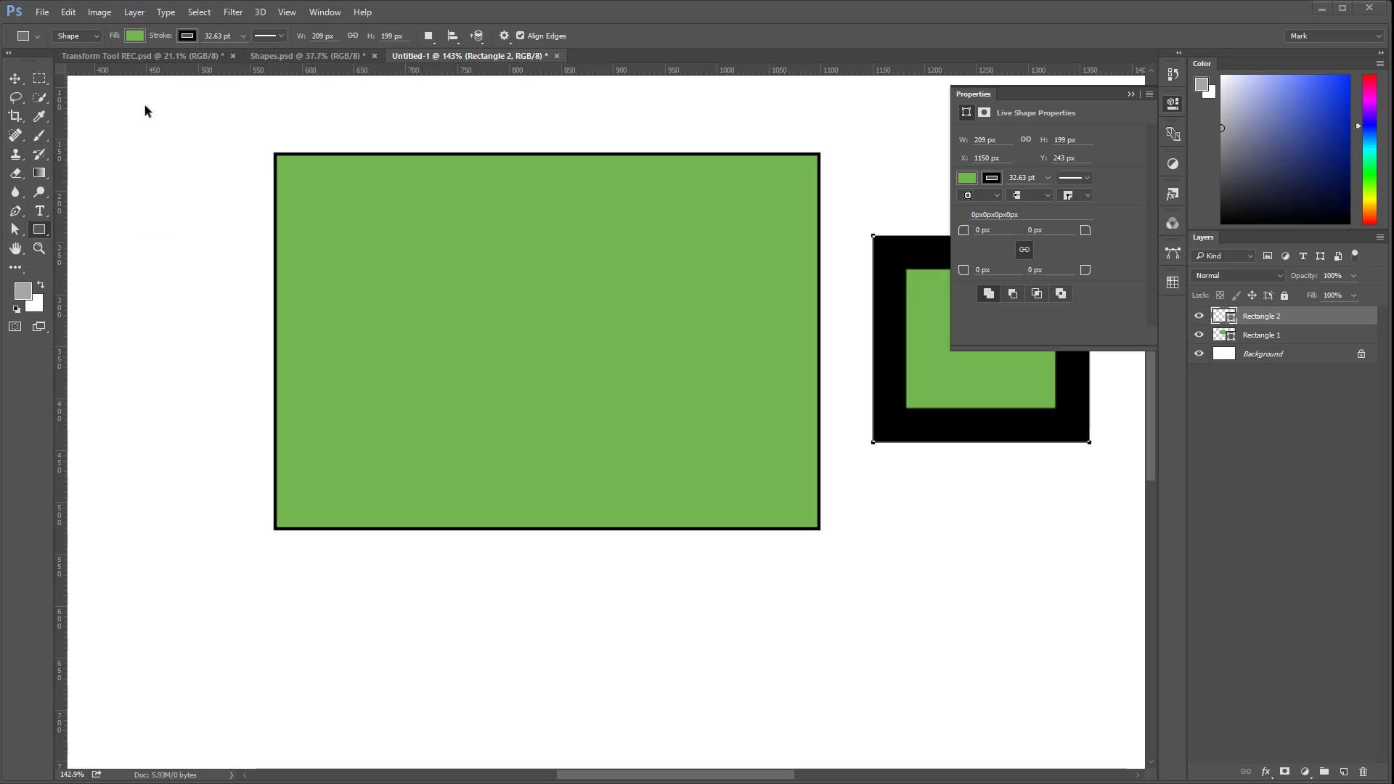
# Switch to the Move tool with Auto-Select, then dock and collapse the Properties panel
pyautogui.click(16, 80)
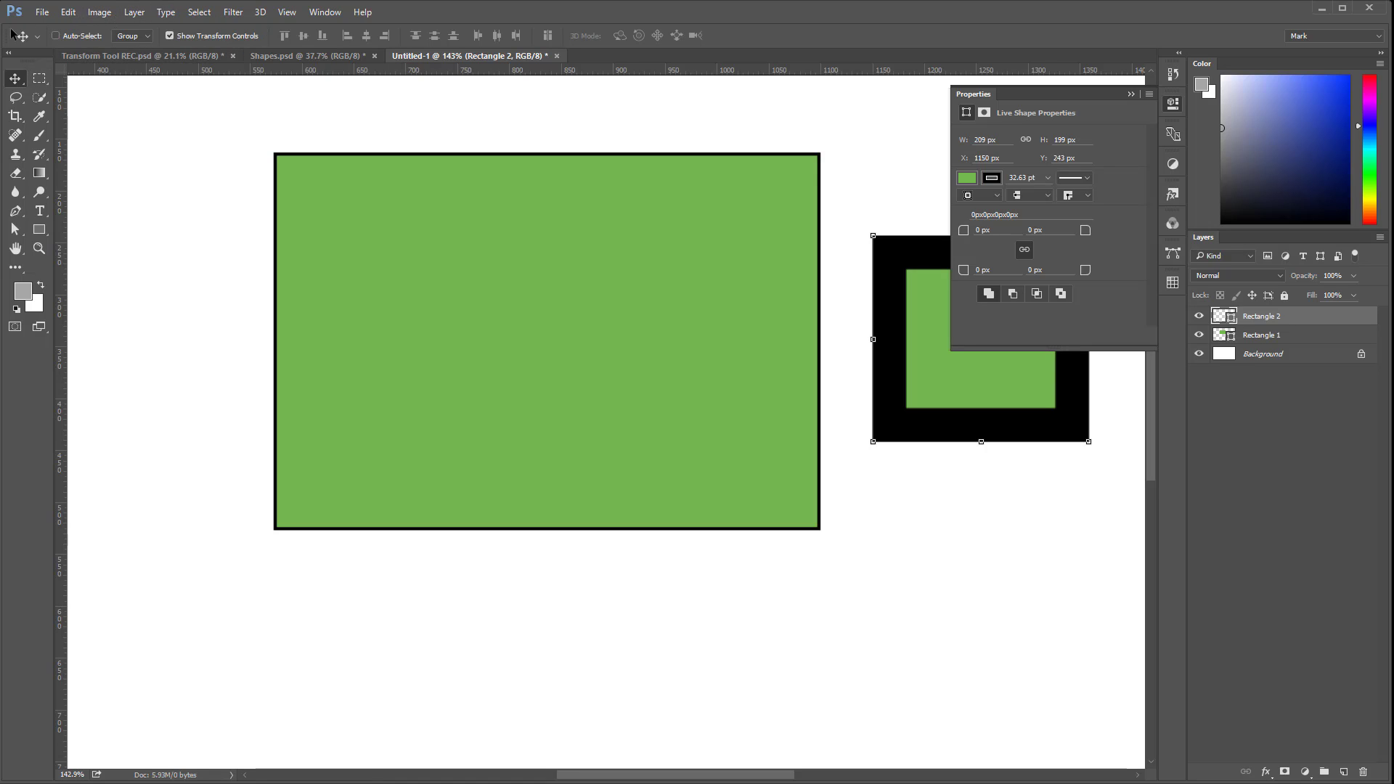
pyautogui.press('ctrl')
pyautogui.moveTo(939, 166)
pyautogui.mouseDown()
pyautogui.moveTo(999, 189)
pyautogui.moveTo(1061, 171)
pyautogui.moveTo(960, 164)
pyautogui.moveTo(947, 187)
pyautogui.mouseUp()
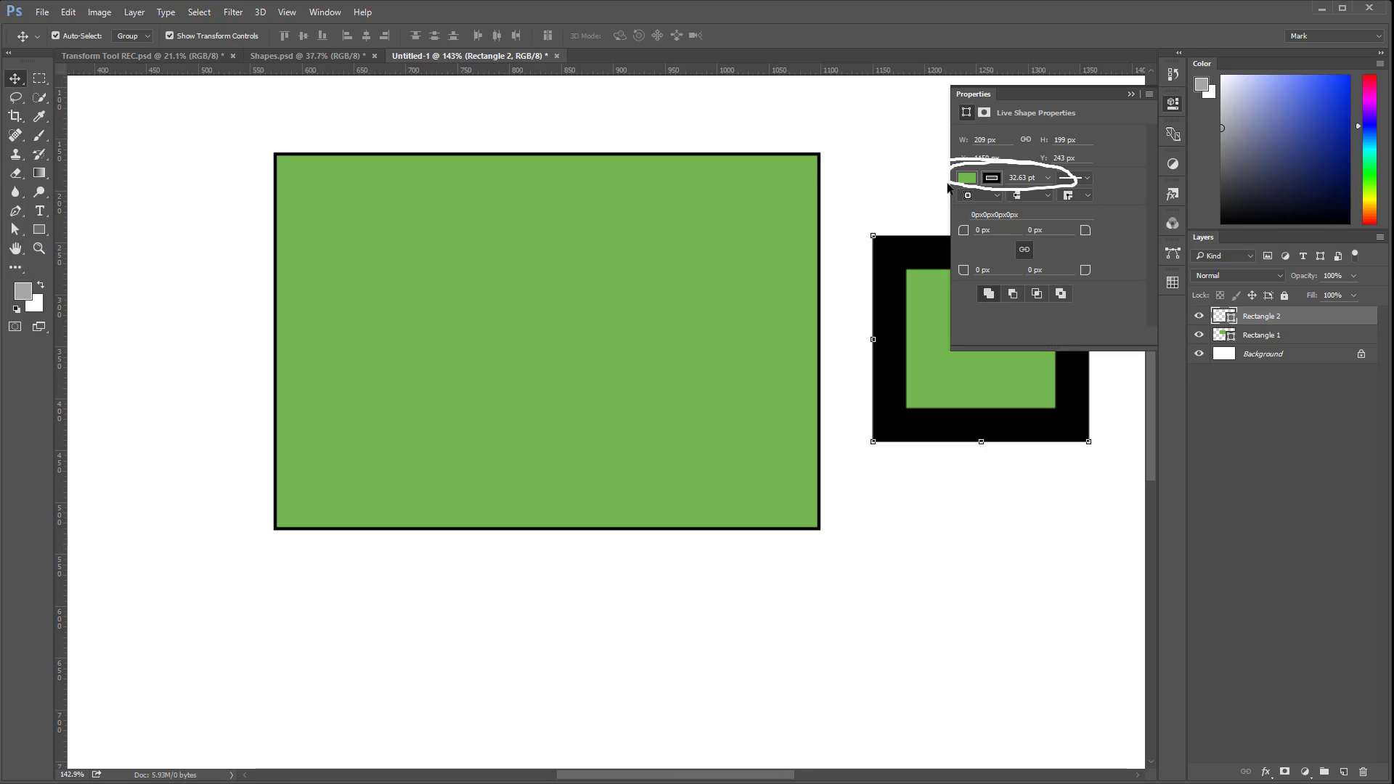
pyautogui.press('Escape')
pyautogui.moveTo(969, 95); pyautogui.dragTo(1229, 238)
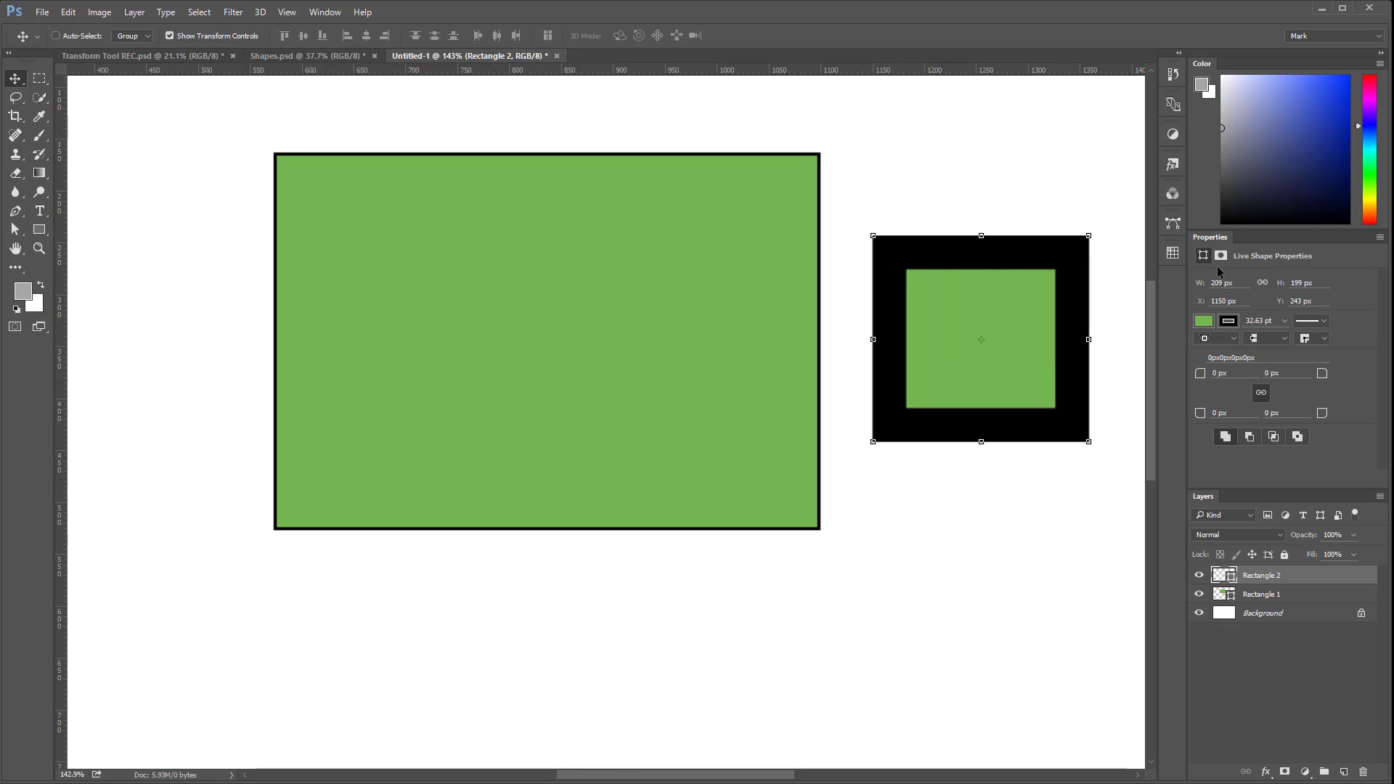
pyautogui.moveTo(1212, 237); pyautogui.dragTo(1173, 84)
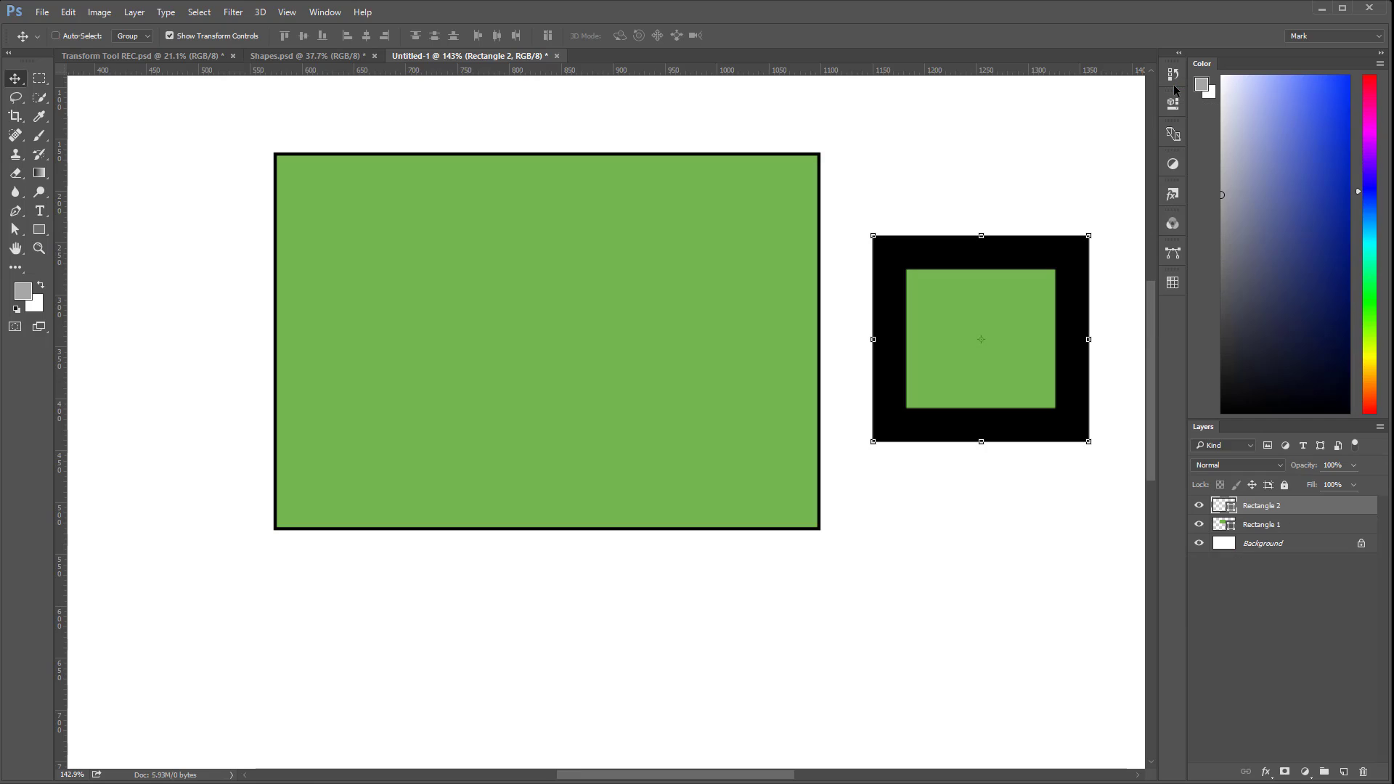
# Draw a 504 × 386 px Rectangle 3 over the large rectangle's lower half
pyautogui.click(37, 230)
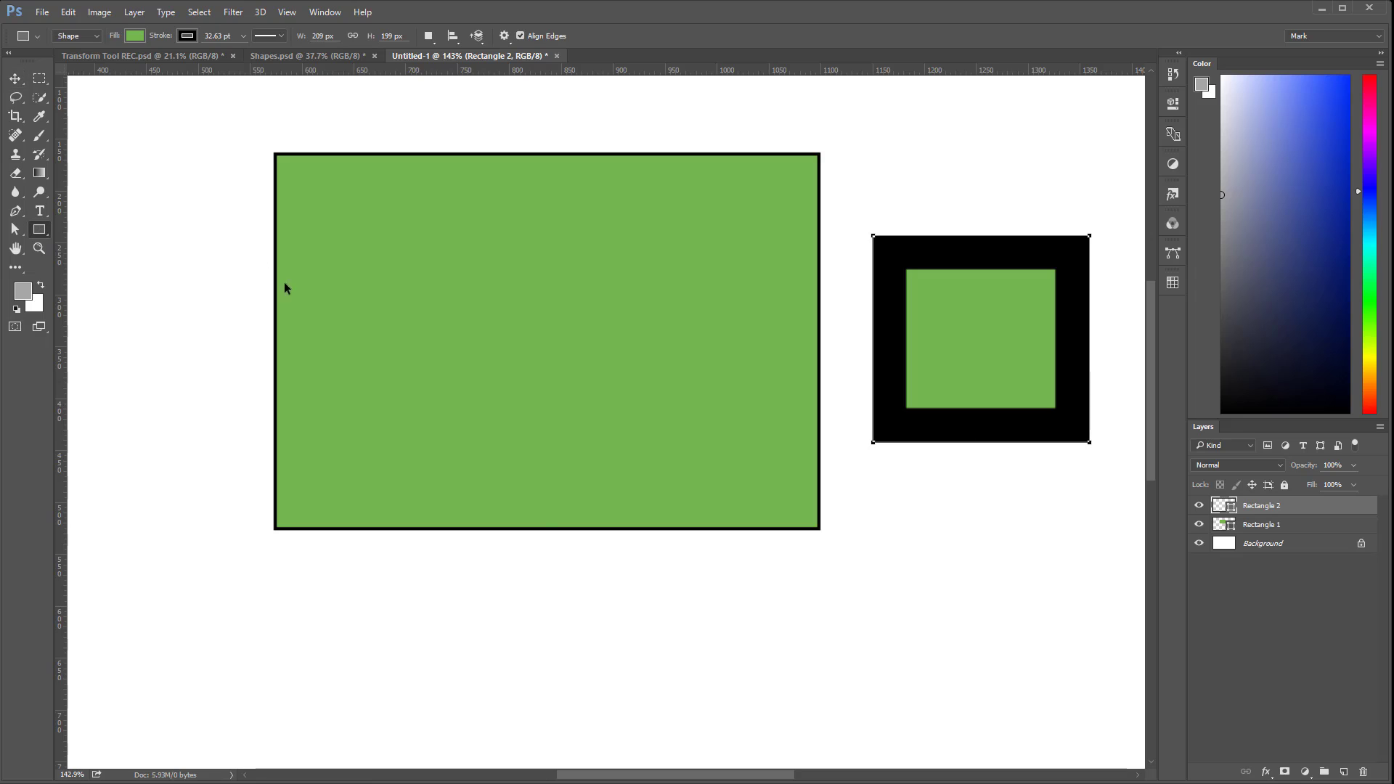
pyautogui.moveTo(293, 306); pyautogui.dragTo(816, 707)
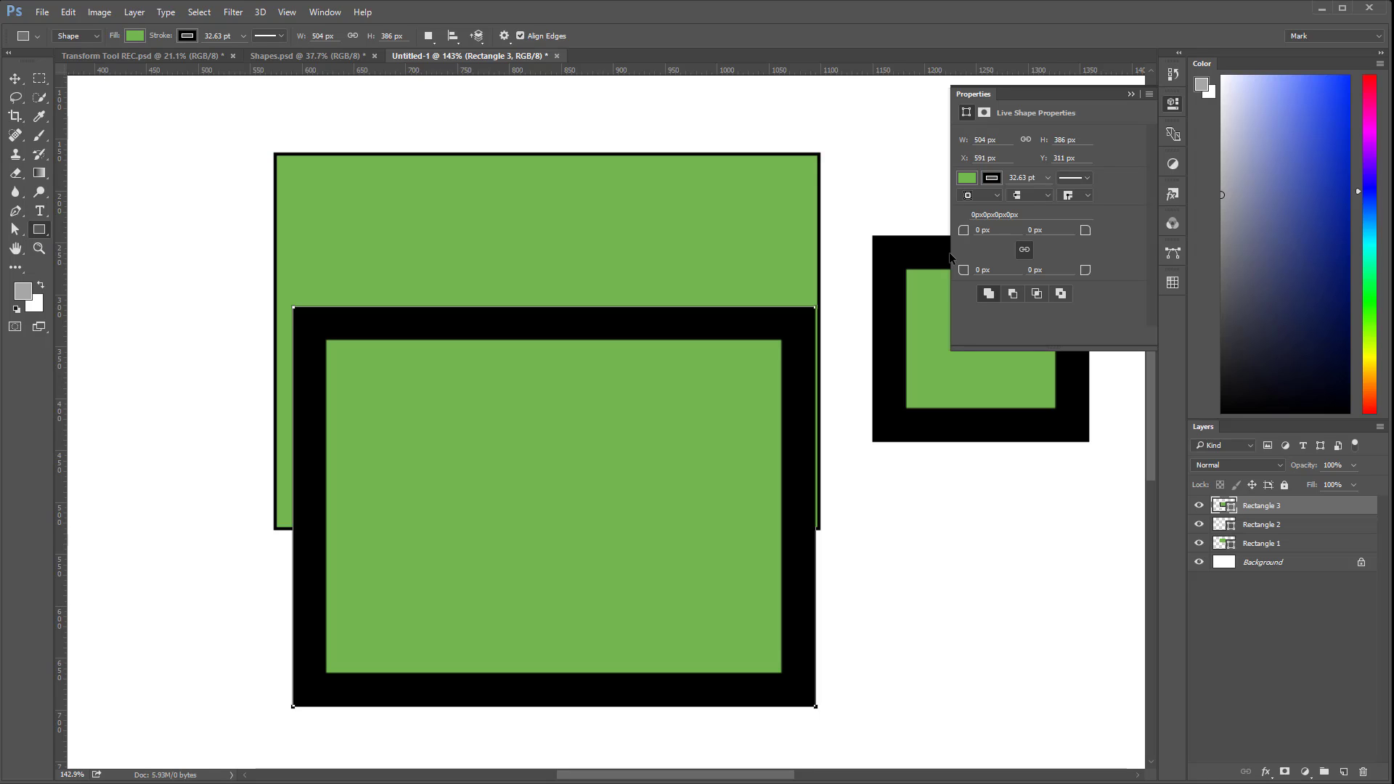
pyautogui.click(1173, 103)
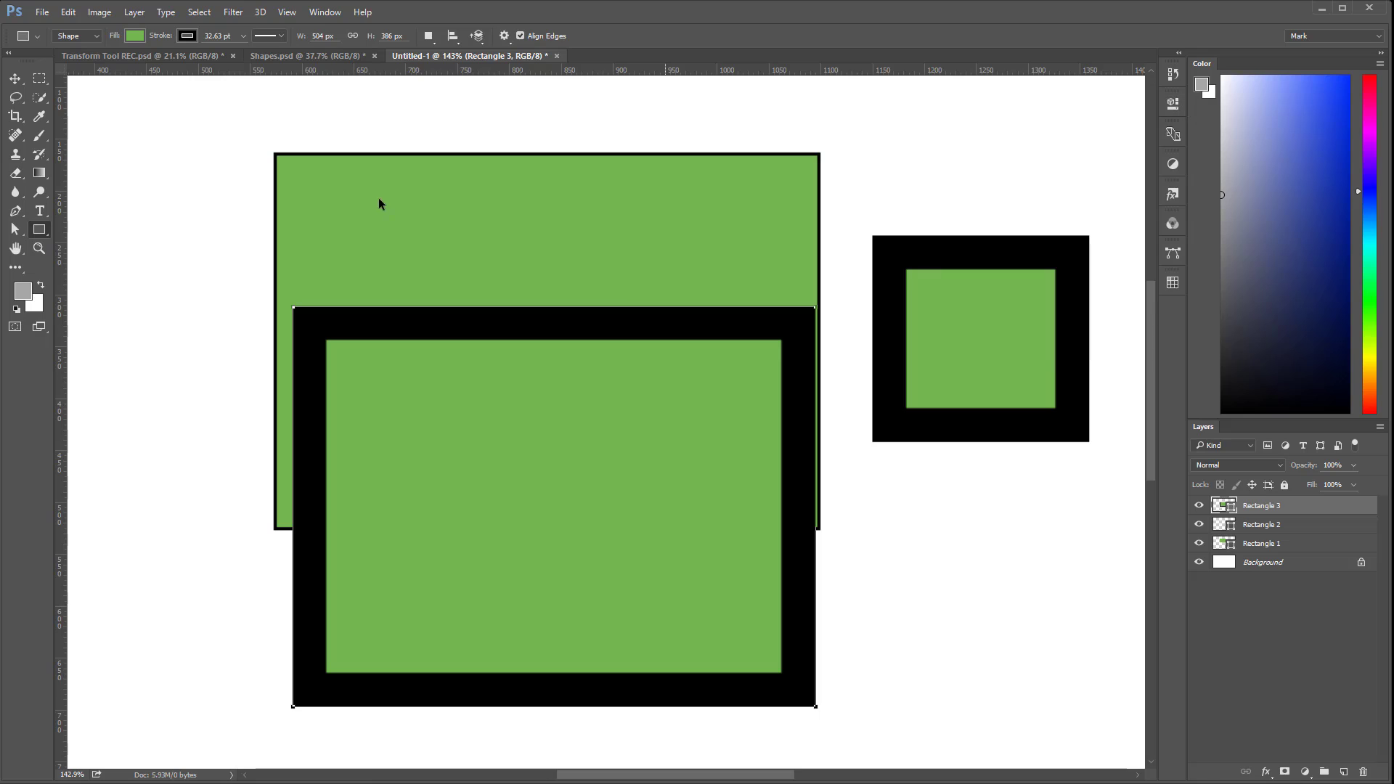
# Select the Pen Tool in Shape mode and zoom out to about 64.8%
pyautogui.click(17, 212)
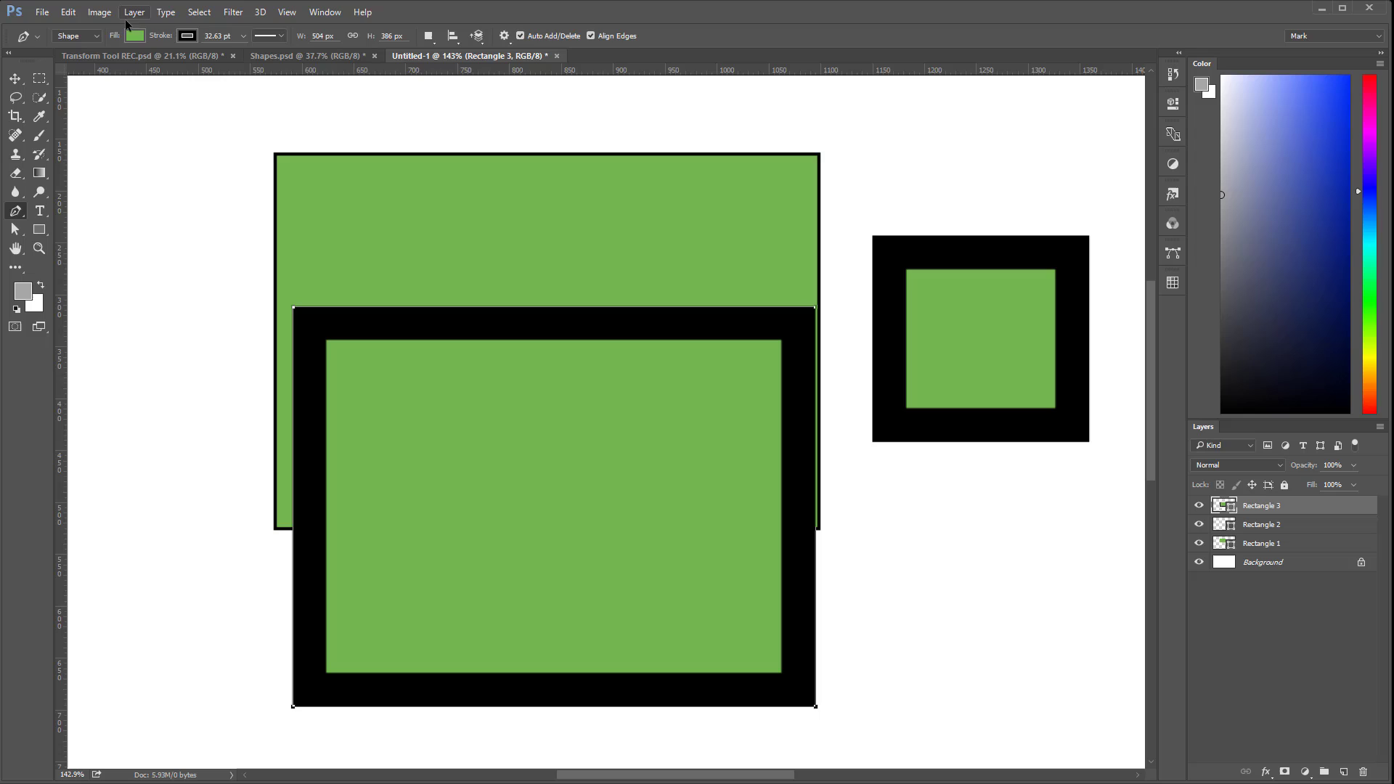
pyautogui.moveTo(129, 16)
pyautogui.mouseDown()
pyautogui.moveTo(91, 23)
pyautogui.moveTo(113, 38)
pyautogui.moveTo(299, 33)
pyautogui.moveTo(256, 13)
pyautogui.moveTo(102, 18)
pyautogui.mouseUp()
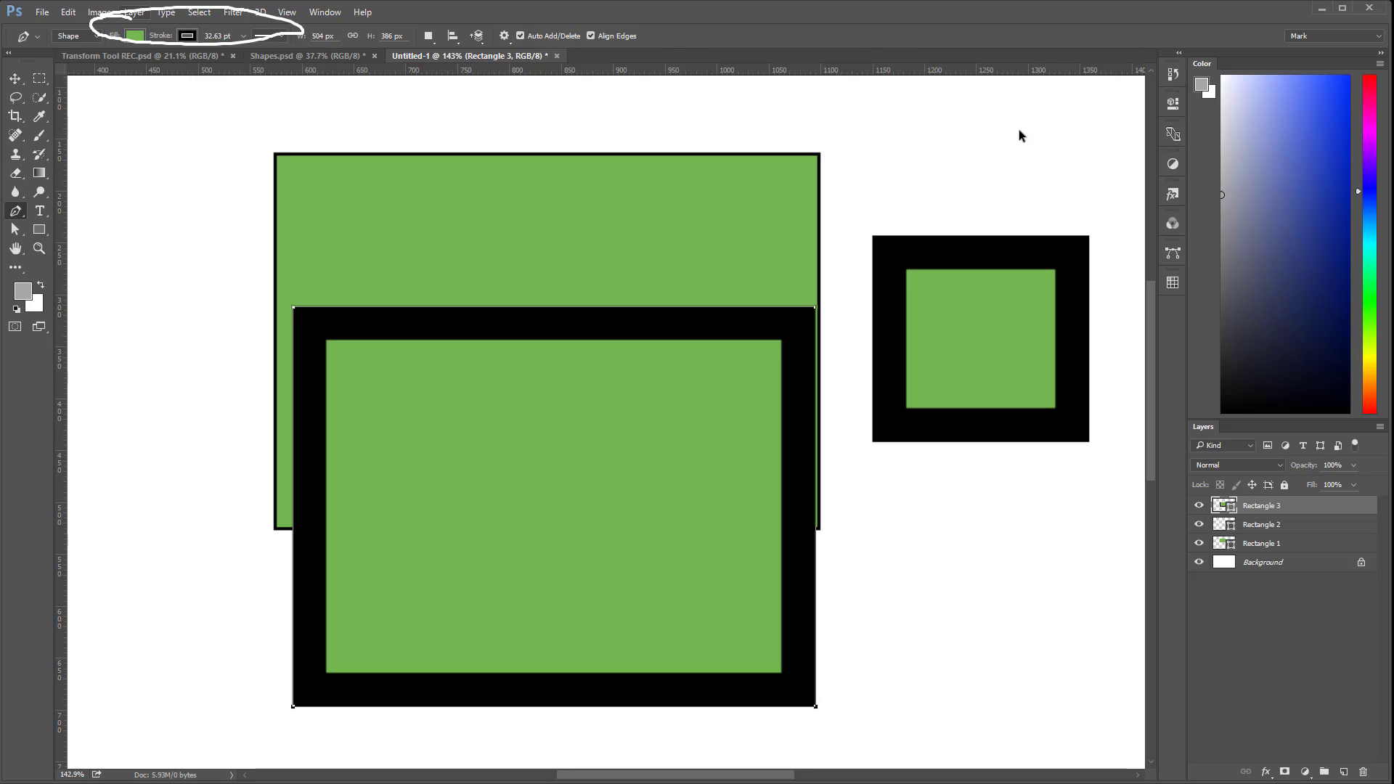
pyautogui.moveTo(985, 137)
pyautogui.mouseDown()
pyautogui.moveTo(1119, 111)
pyautogui.moveTo(1109, 124)
pyautogui.mouseUp()
pyautogui.press('Escape')
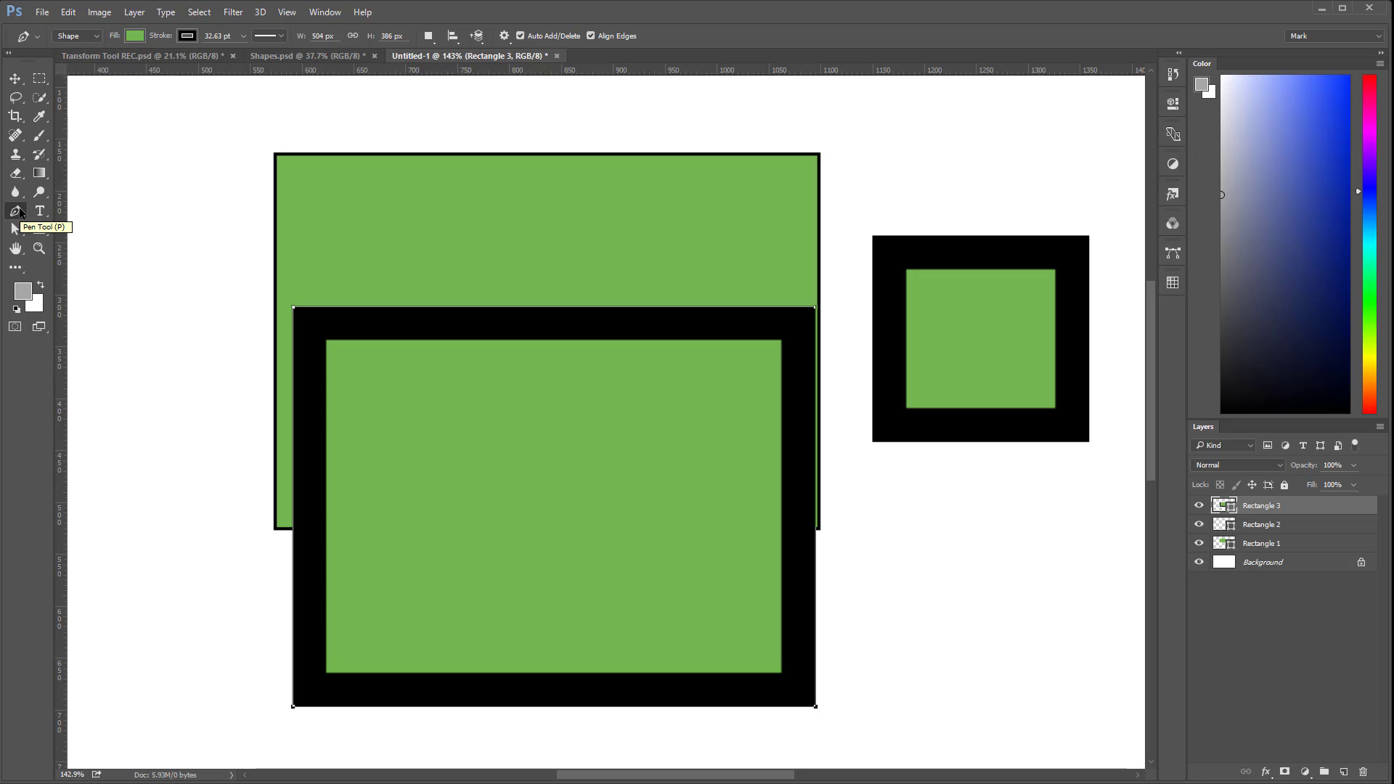
pyautogui.scroll(-5, 798, 356)
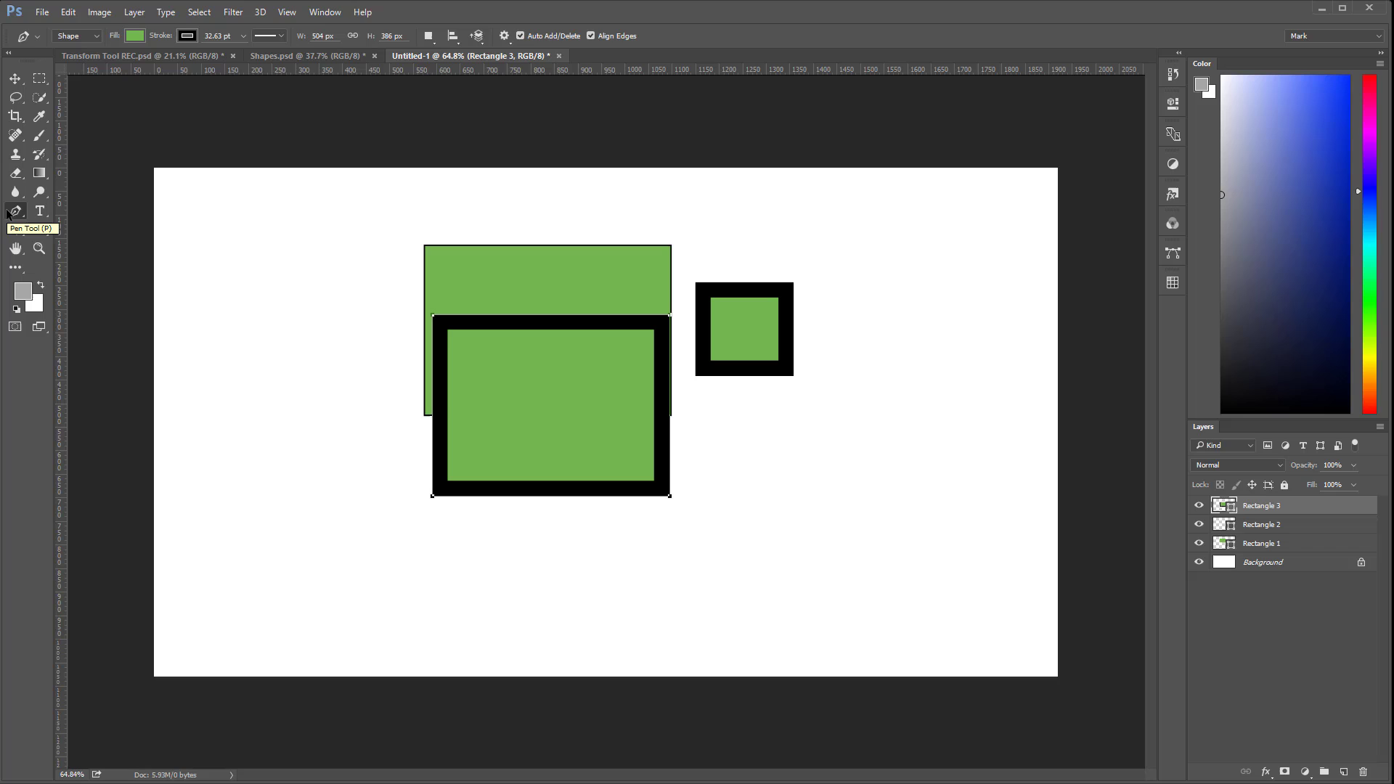
# Place the anchor points outlining a polygon at the canvas's lower right
pyautogui.click(952, 641)
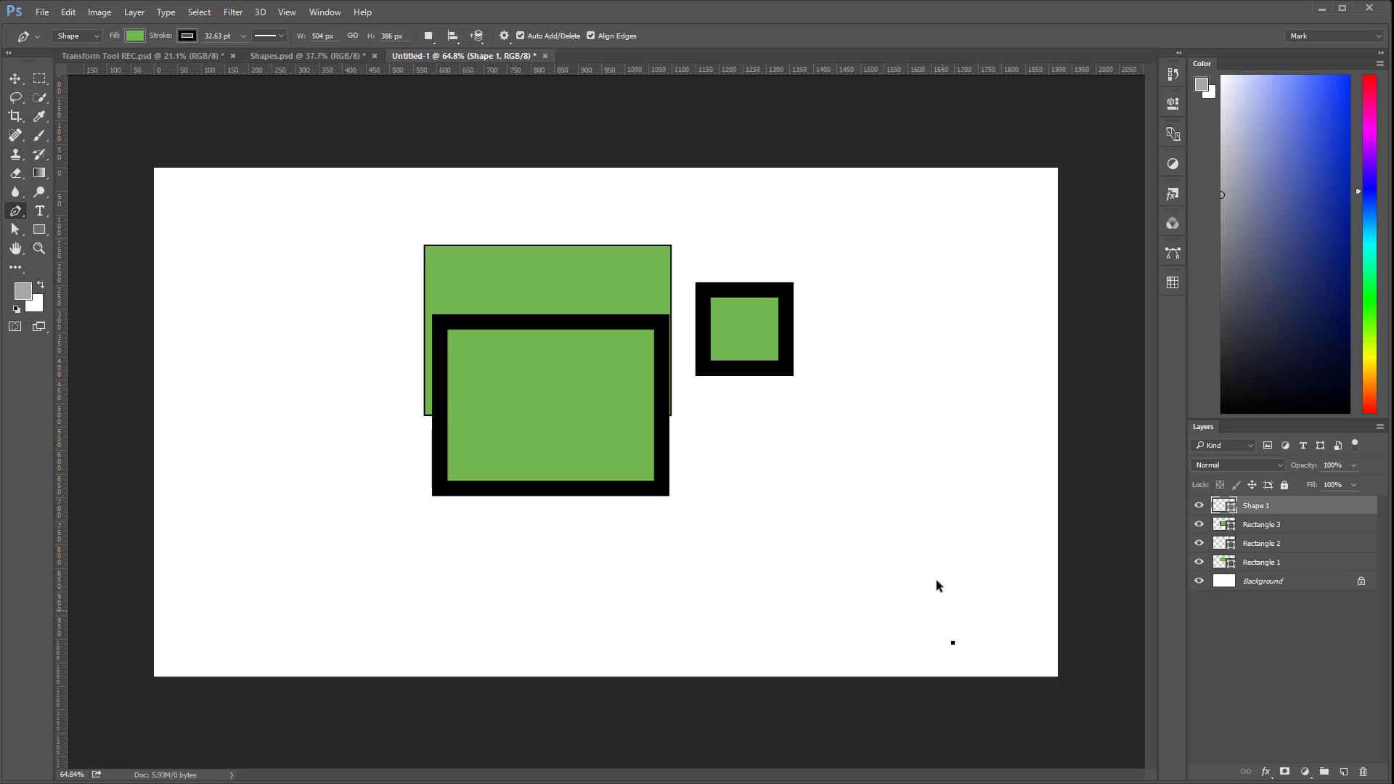
pyautogui.click(925, 550)
pyautogui.click(972, 501)
pyautogui.click(969, 380)
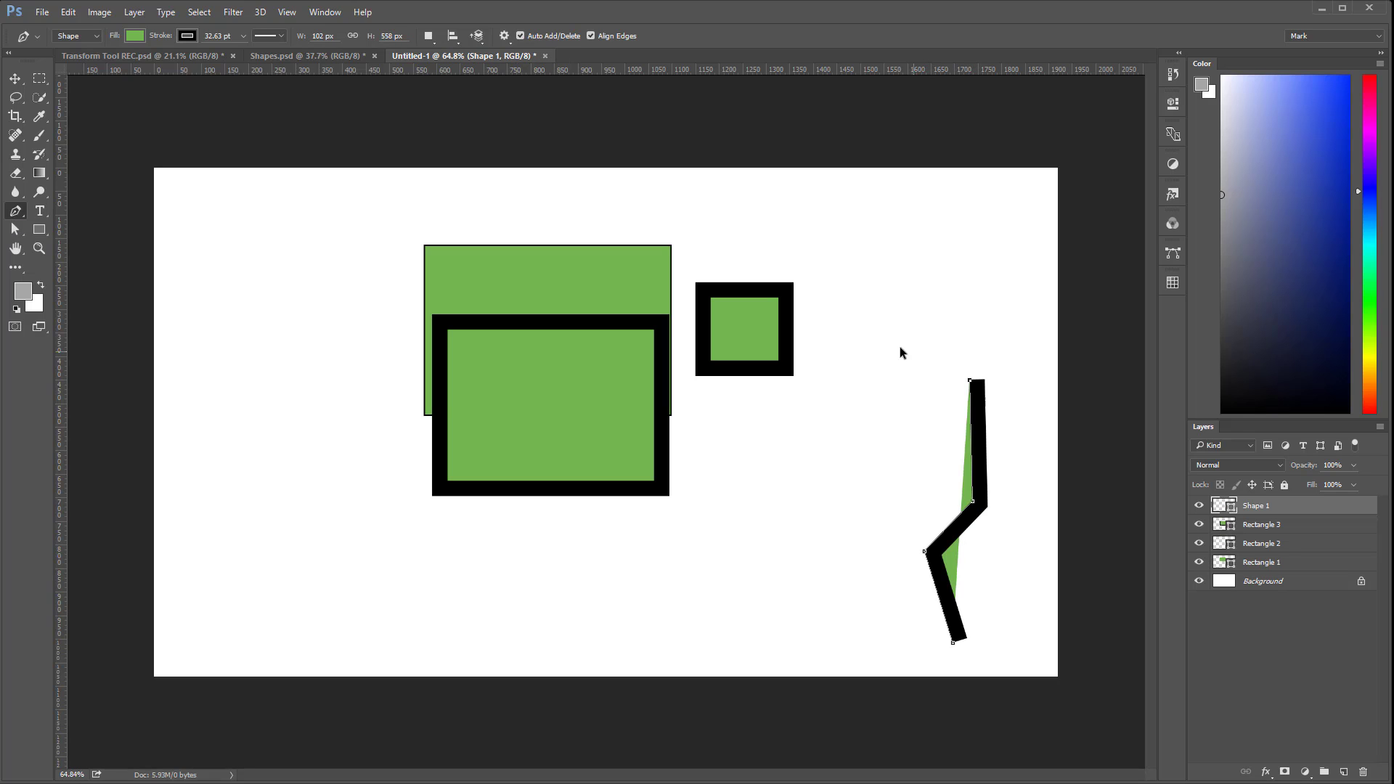
pyautogui.click(866, 360)
pyautogui.click(793, 452)
pyautogui.click(714, 466)
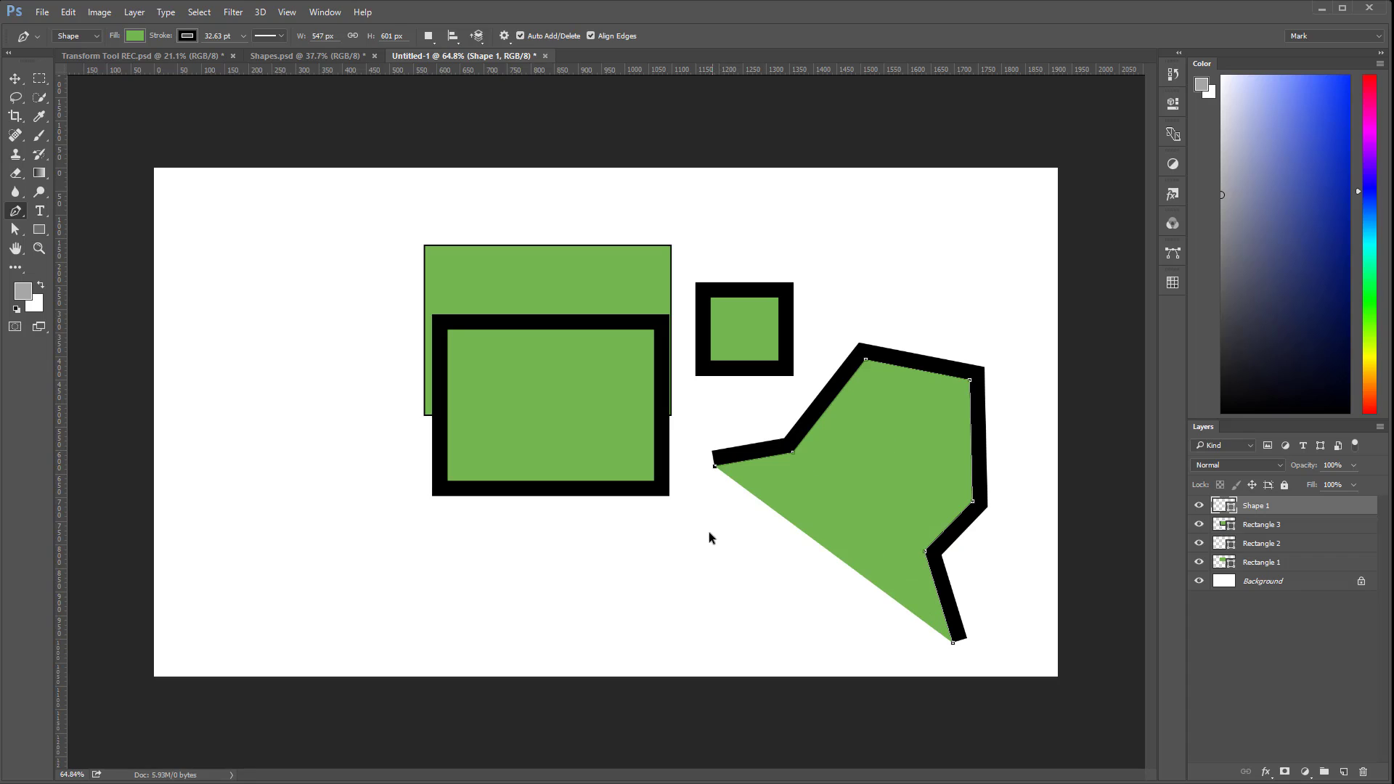
pyautogui.click(708, 539)
pyautogui.click(838, 533)
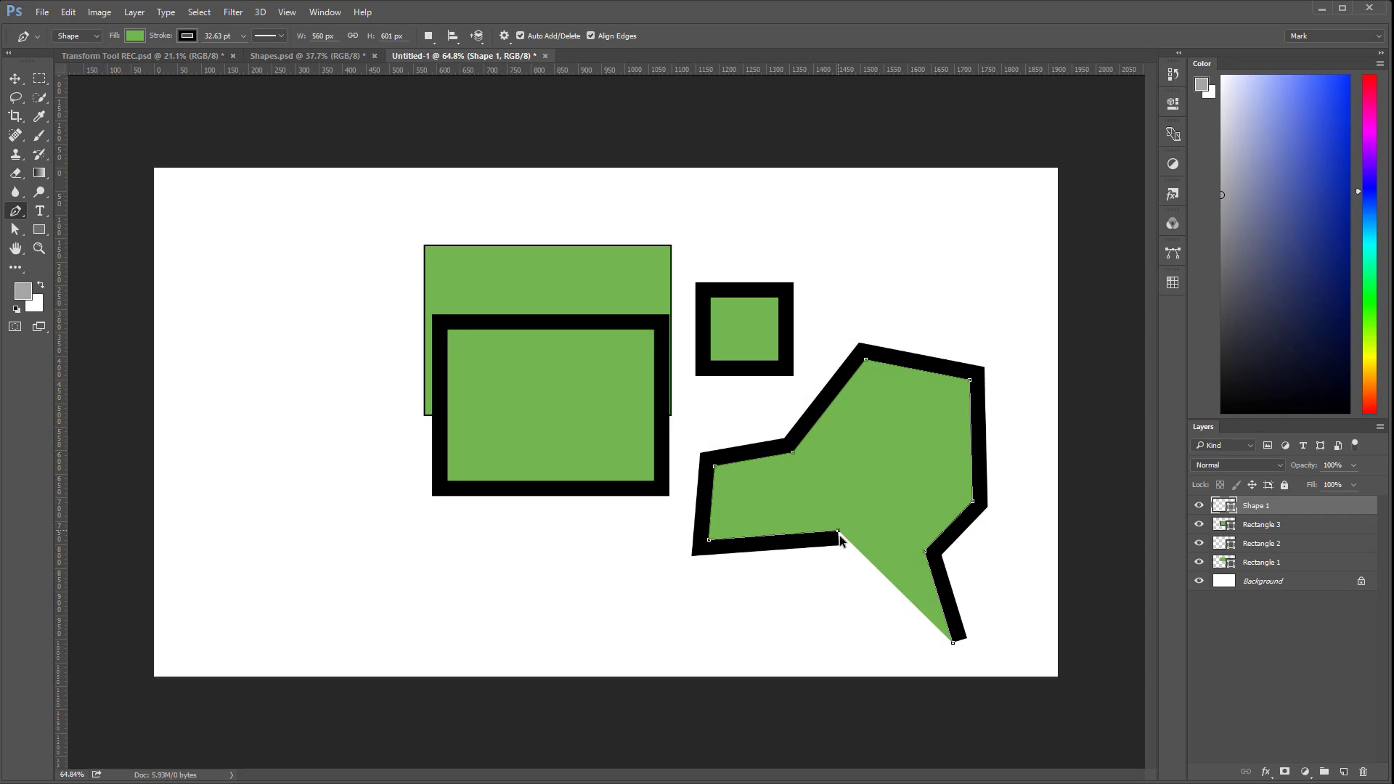
# Close the polygon as Shape 1 and start Shape 2 with two points at left
pyautogui.click(884, 652)
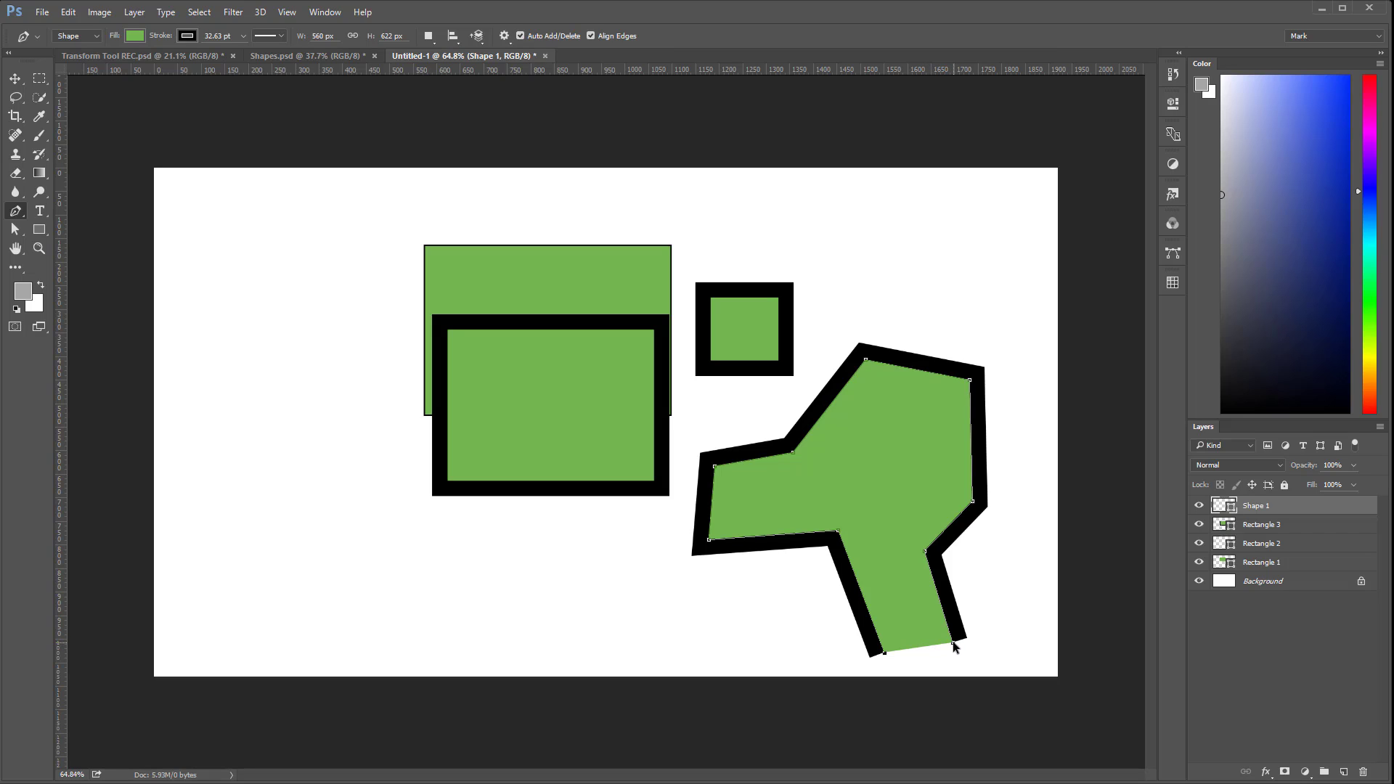
pyautogui.click(952, 642)
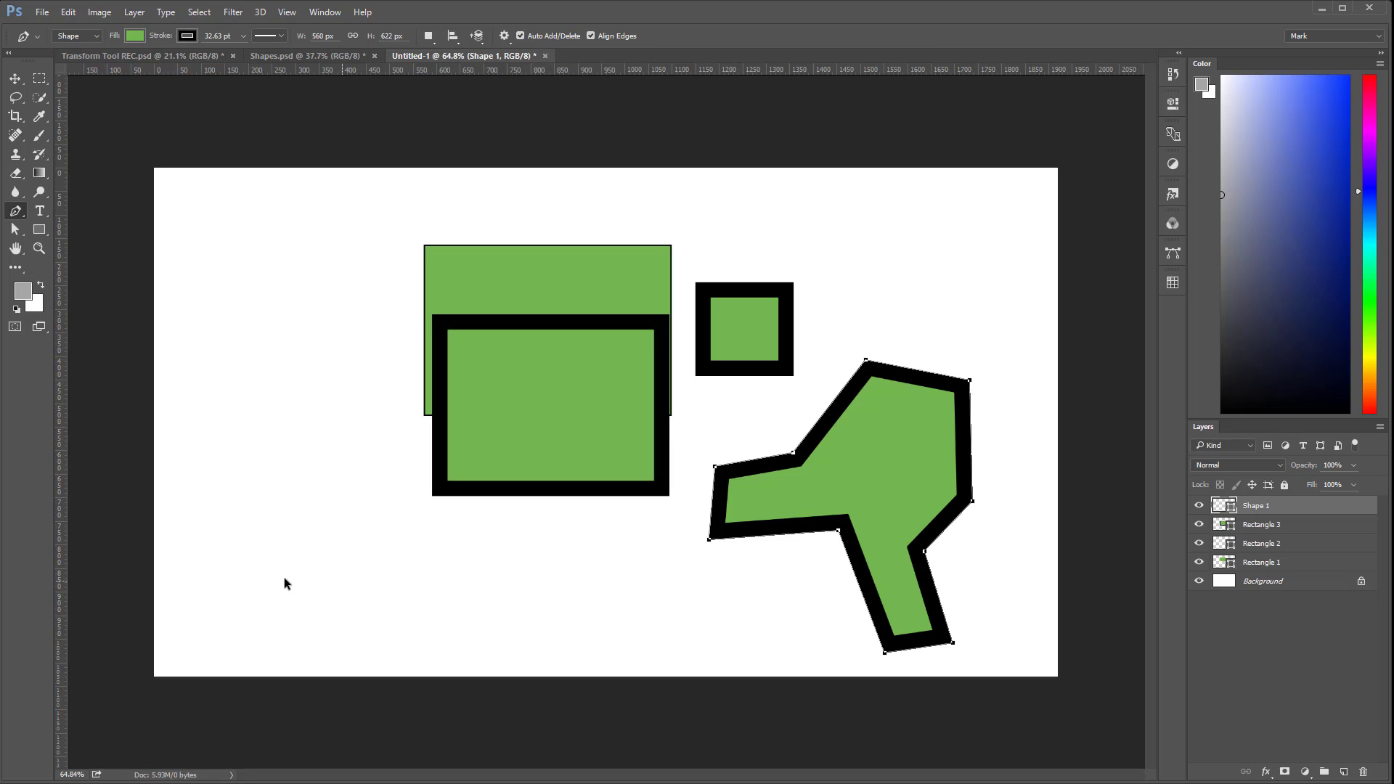
pyautogui.click(224, 591)
pyautogui.click(241, 470)
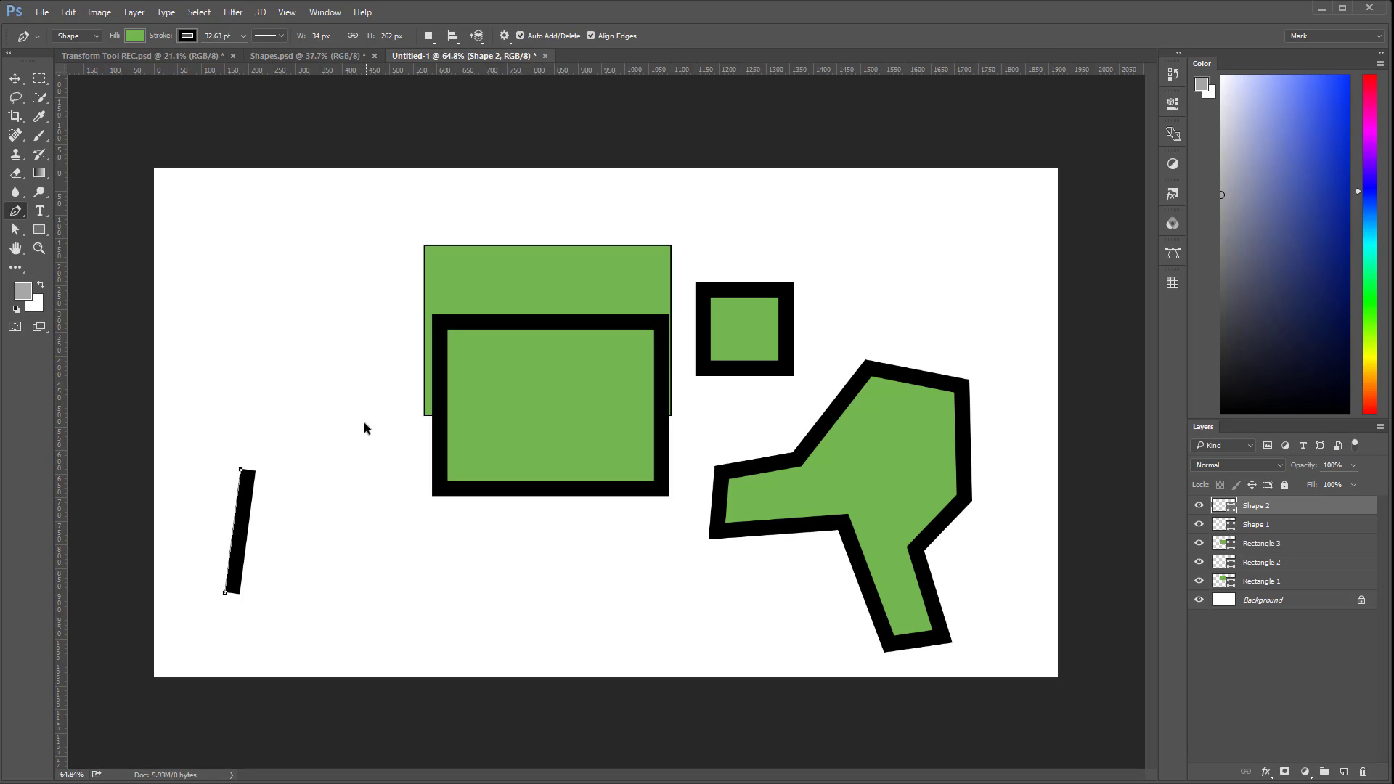
# Resume the open path from the bar's top anchor, undoing a misplaced first curve
pyautogui.click(240, 470)
pyautogui.moveTo(258, 445)
pyautogui.mouseDown()
pyautogui.moveTo(406, 403)
pyautogui.moveTo(442, 445)
pyautogui.moveTo(439, 538)
pyautogui.moveTo(387, 565)
pyautogui.moveTo(323, 538)
pyautogui.moveTo(311, 599)
pyautogui.mouseUp()
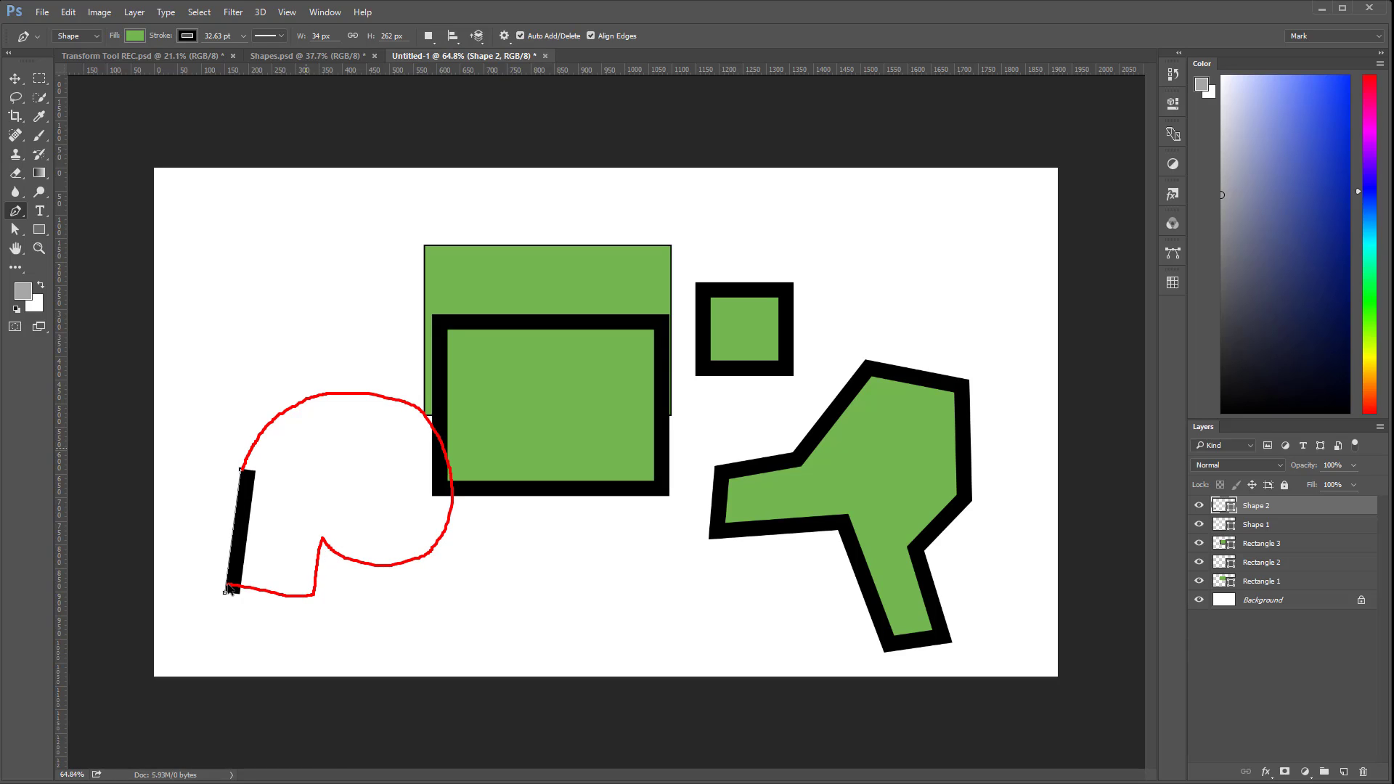
pyautogui.hotkey('ctrl', 'z')
pyautogui.moveTo(240, 470)
pyautogui.mouseDown()
pyautogui.moveTo(326, 364)
pyautogui.moveTo(425, 434)
pyautogui.moveTo(424, 527)
pyautogui.moveTo(342, 516)
pyautogui.moveTo(334, 619)
pyautogui.moveTo(230, 585)
pyautogui.mouseUp()
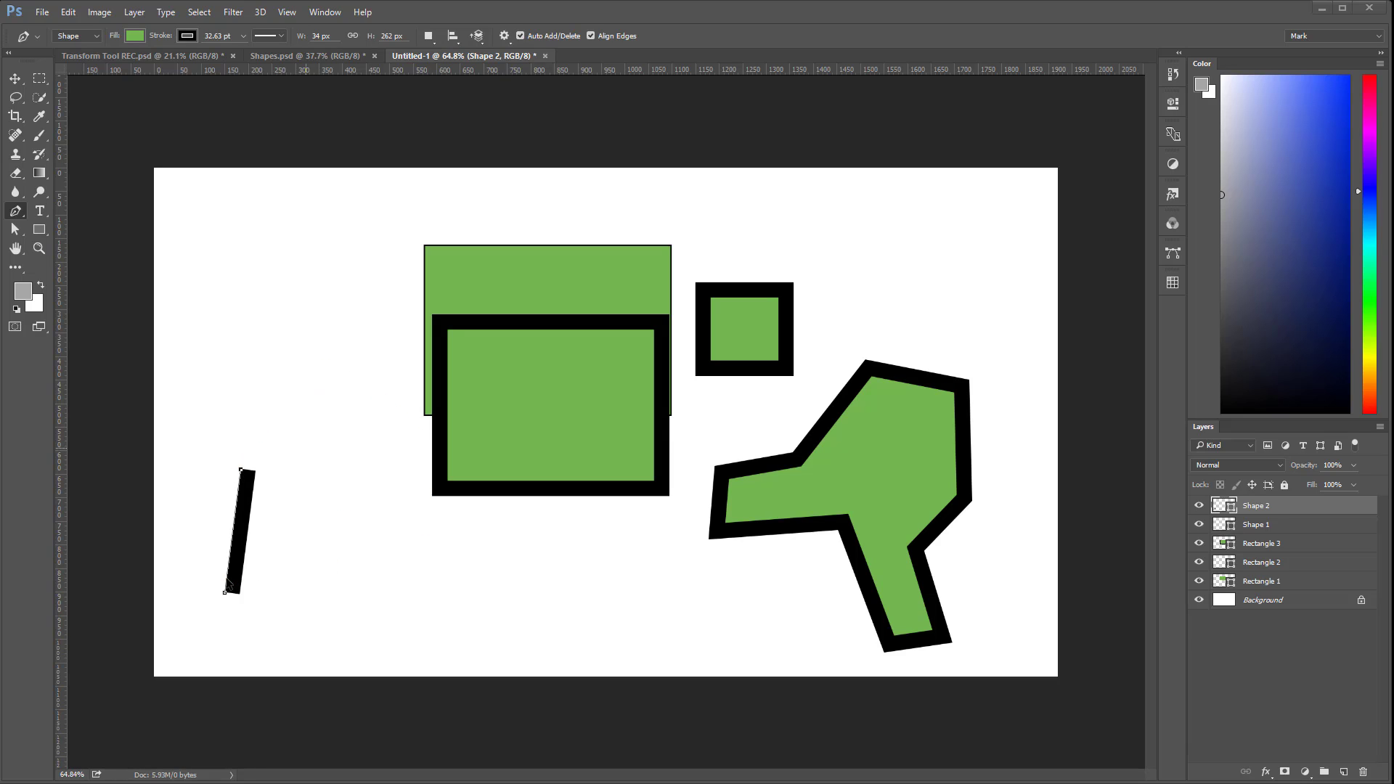
# Add curved points arching over the top, right side and bottom, then close on the start point
pyautogui.keyDown('ctrl'); pyautogui.click(244, 473); pyautogui.keyUp('ctrl')
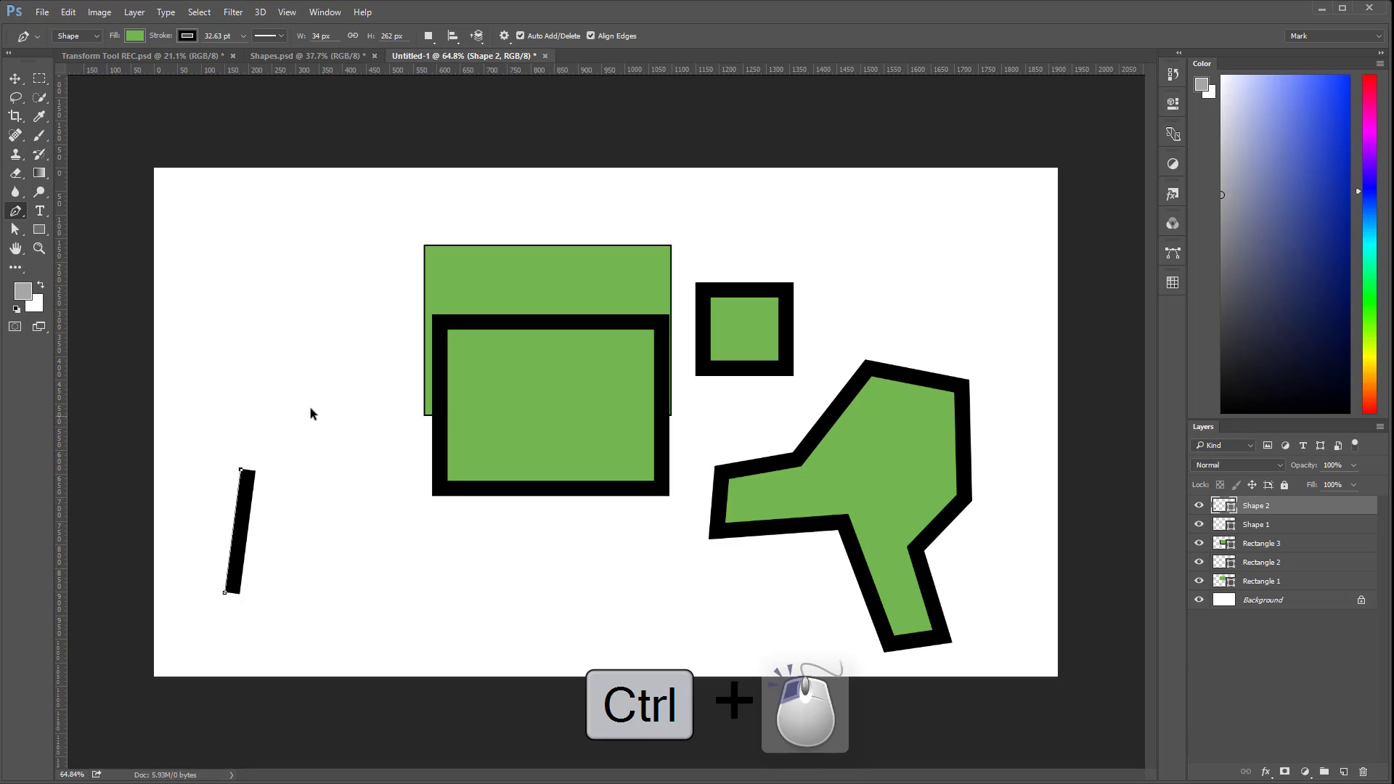
pyautogui.moveTo(366, 390); pyautogui.dragTo(455, 421)
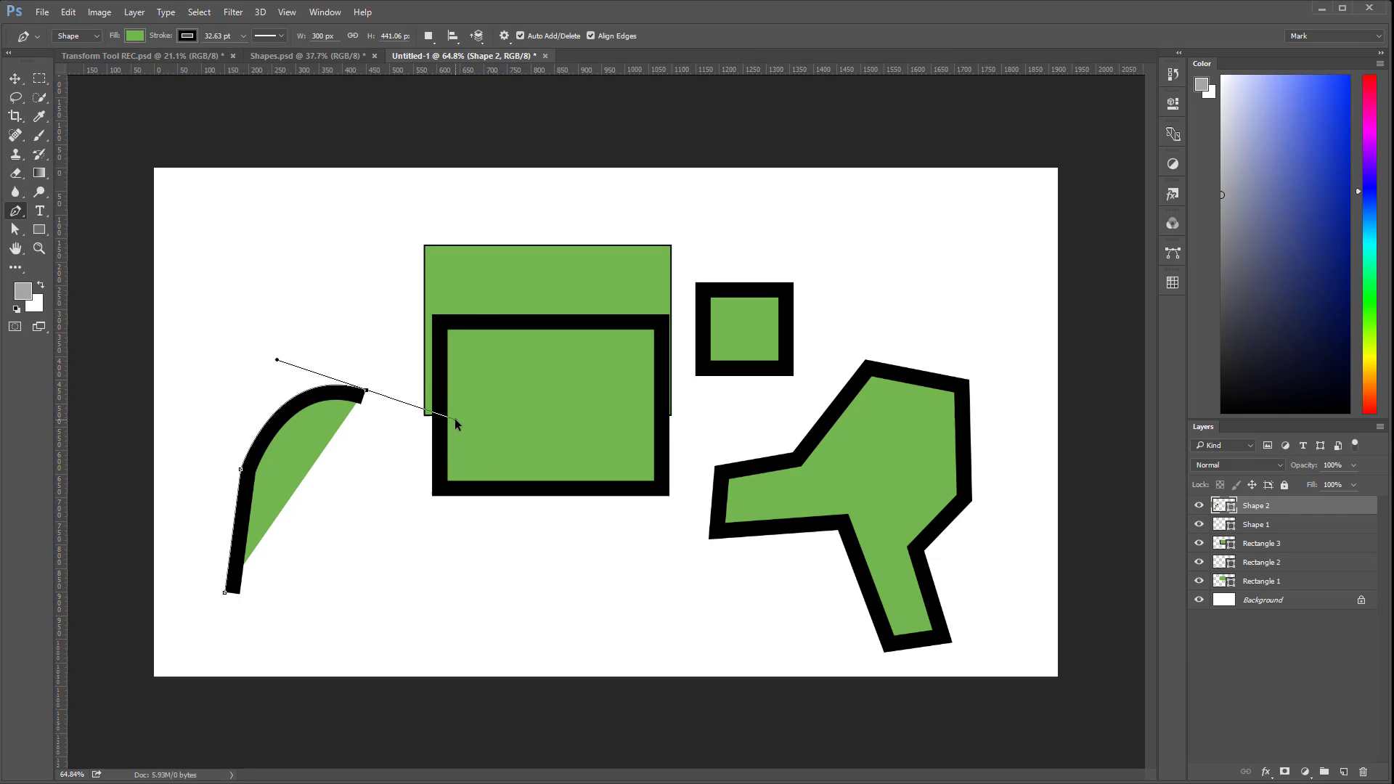
pyautogui.moveTo(423, 529); pyautogui.dragTo(408, 573)
pyautogui.moveTo(319, 567); pyautogui.dragTo(288, 561)
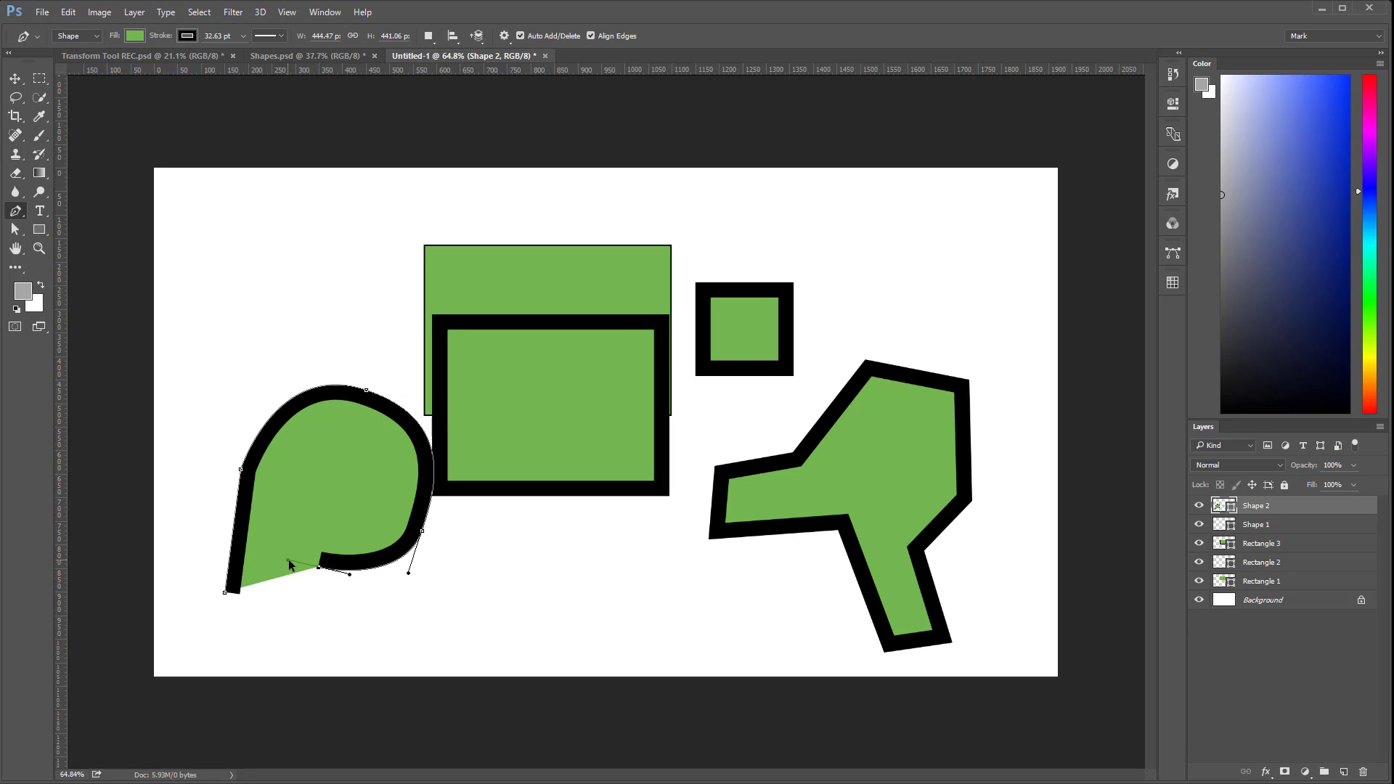
pyautogui.click(310, 620)
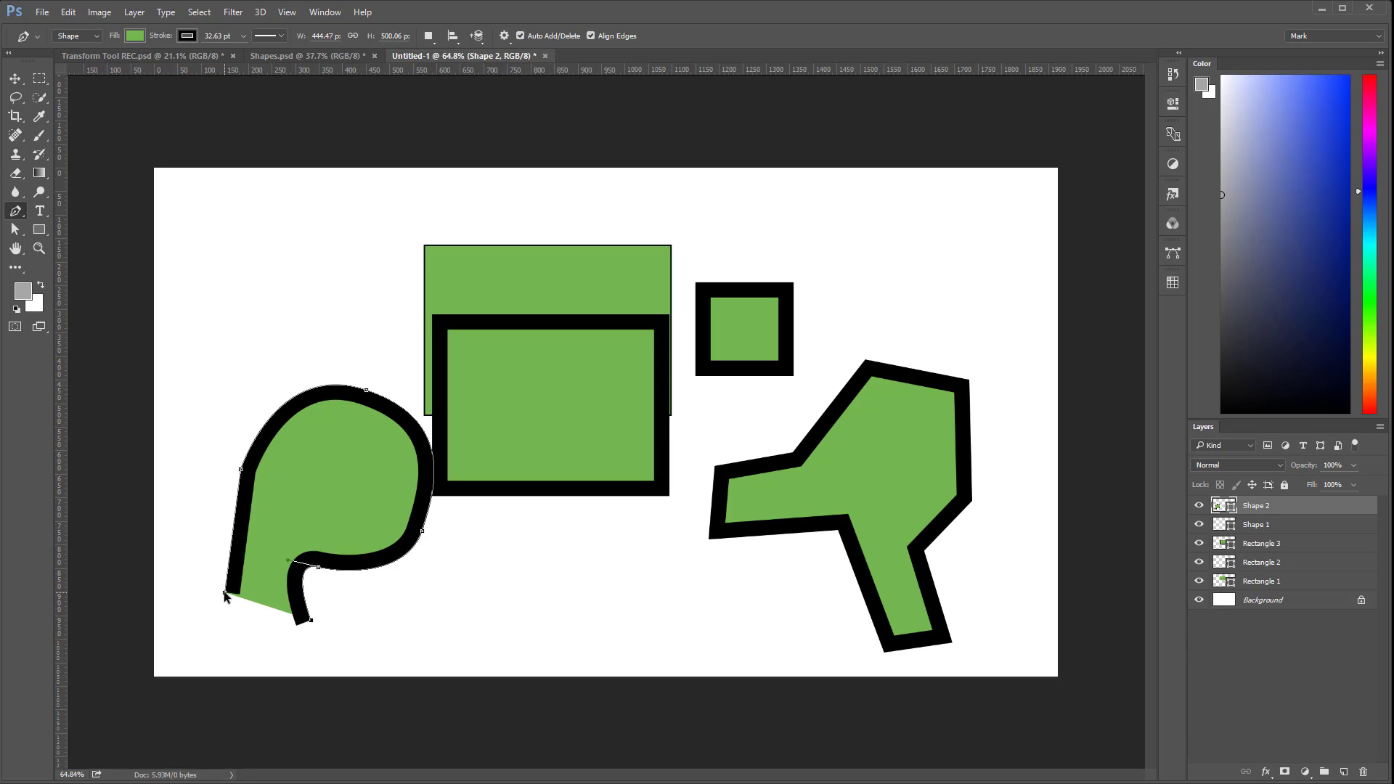
pyautogui.click(225, 594)
# Commit the curved Shape 2 path so its anchor points are hidden
pyautogui.press('Return')
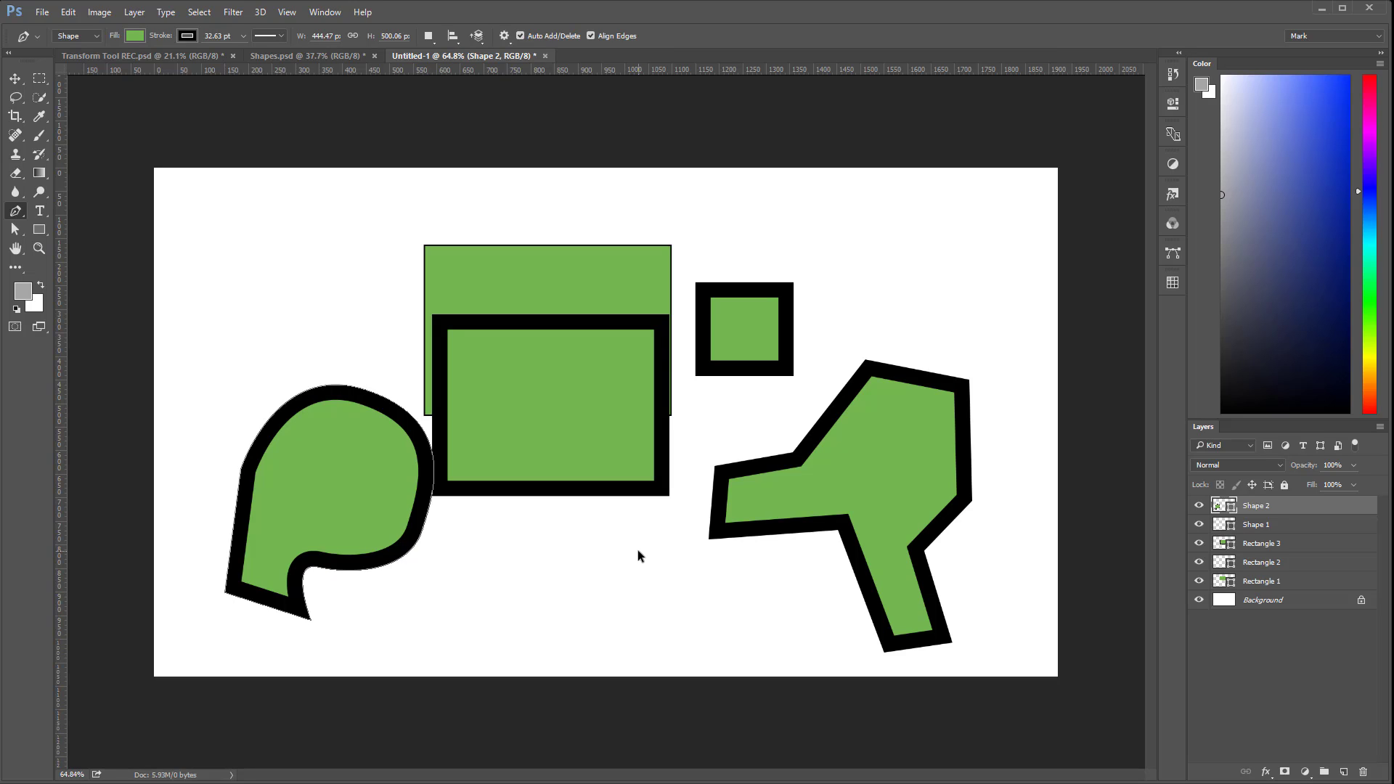